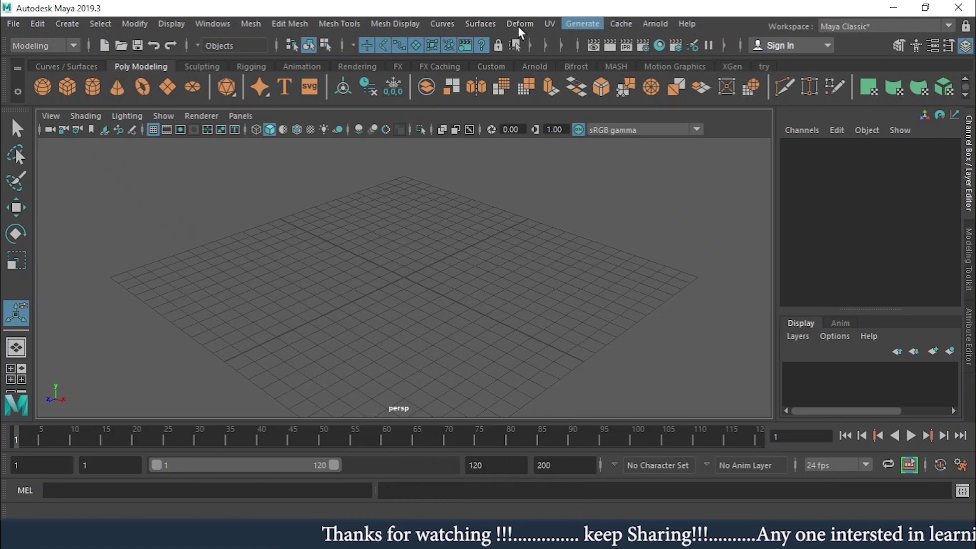
Switch the menu set to Rigging, Animation, FX and Rendering in turn
{"action": "left_click", "coordinate": [43, 46]}
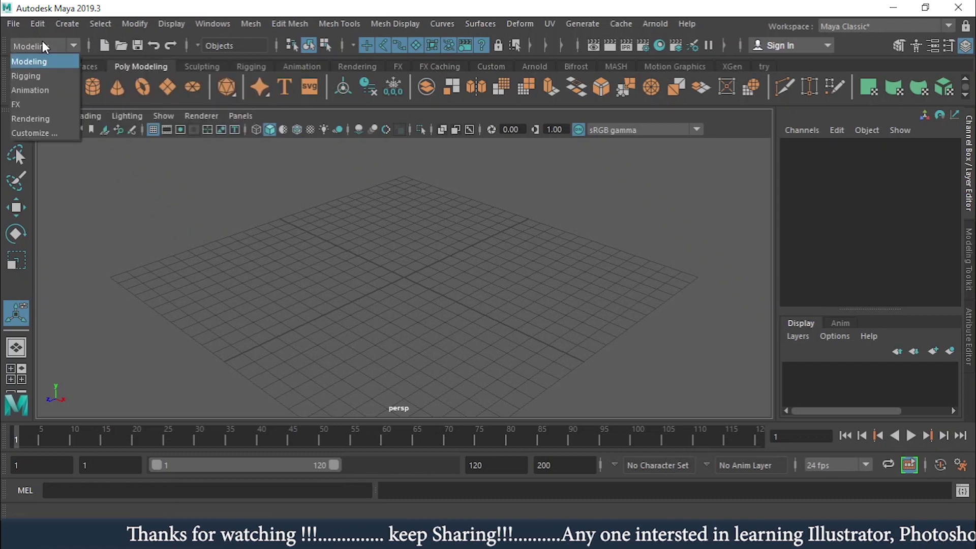
{"action": "left_click", "coordinate": [31, 74]}
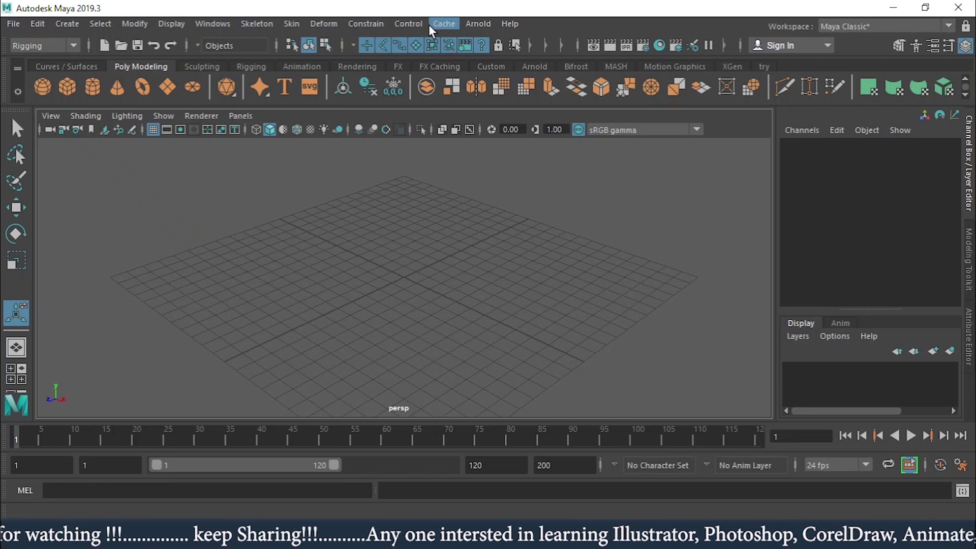
{"action": "left_click", "coordinate": [49, 47]}
{"action": "left_click", "coordinate": [48, 93]}
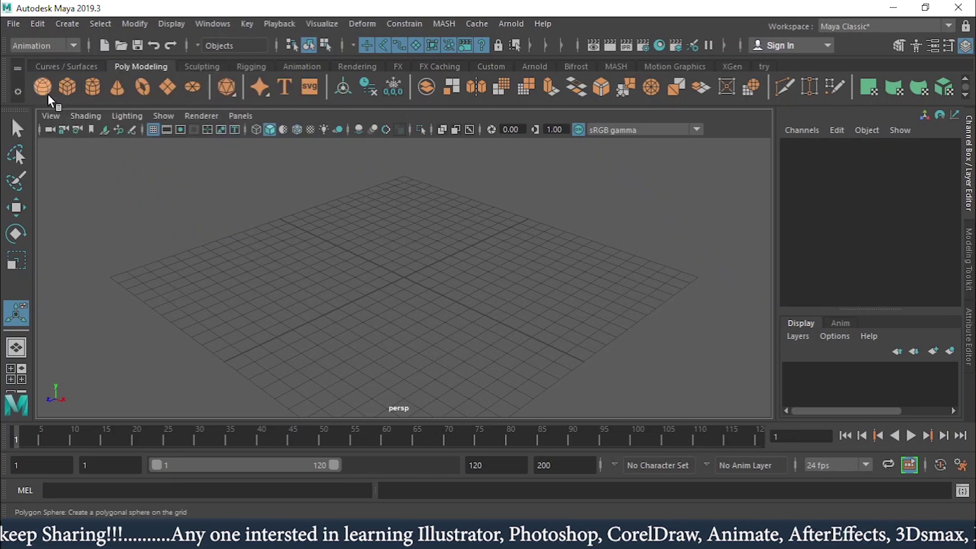
{"action": "left_click", "coordinate": [48, 46]}
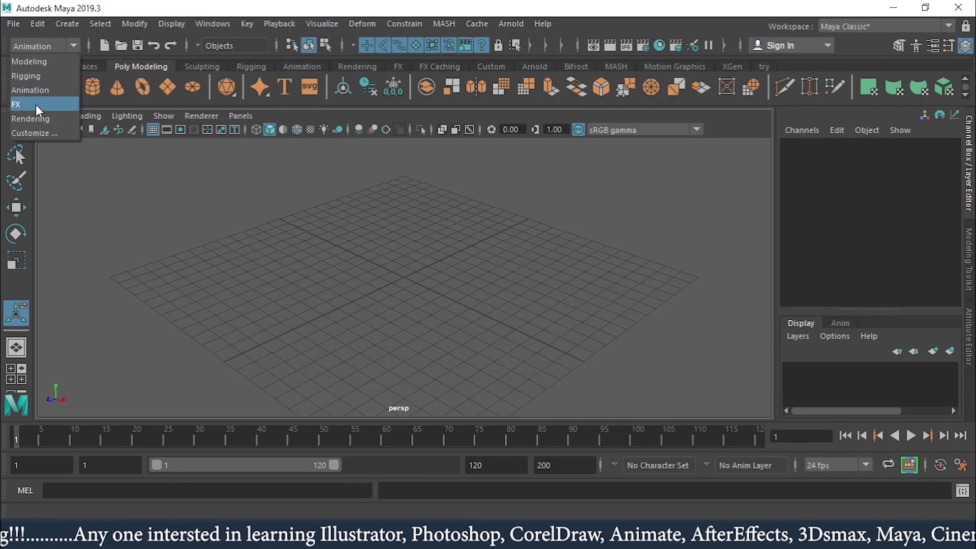
{"action": "left_click", "coordinate": [35, 103]}
{"action": "left_click", "coordinate": [47, 45]}
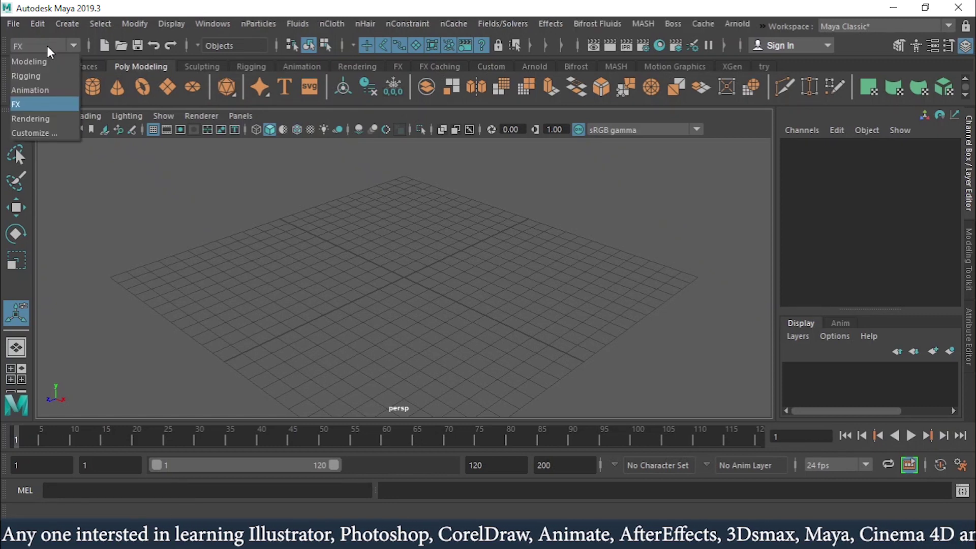
{"action": "left_click", "coordinate": [47, 118]}
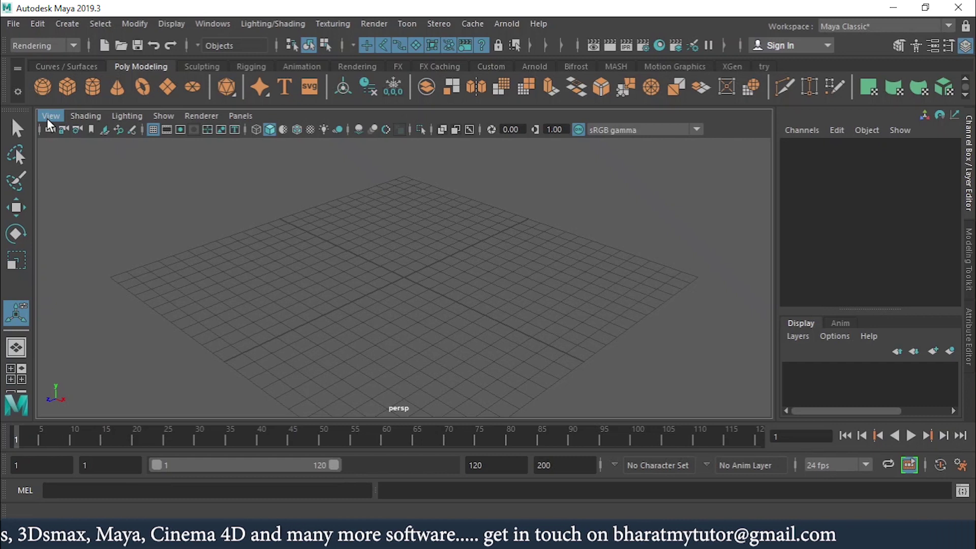
Cycle the menu sets from Modeling through Rigging, Animation and FX, ending on Rendering
{"action": "key", "text": "F2"}
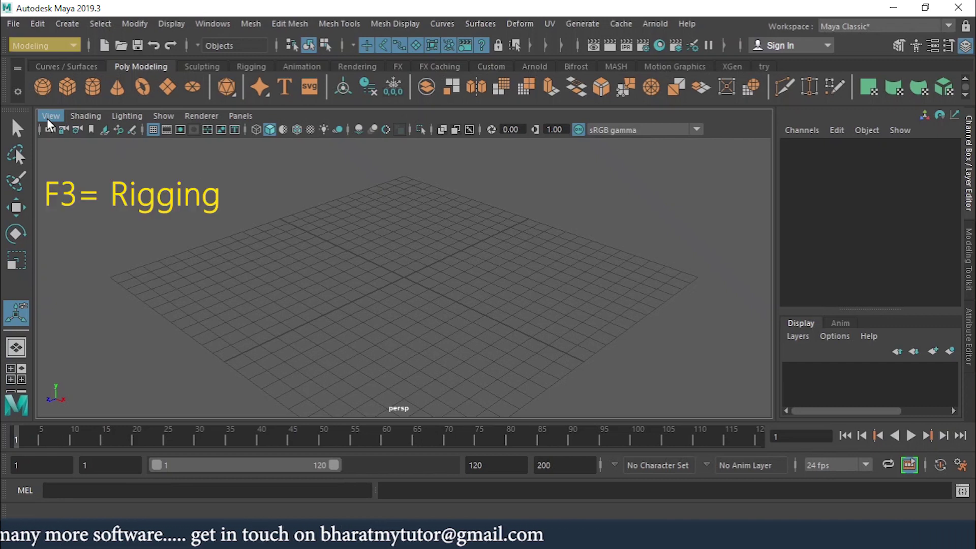
{"action": "key", "text": "F3"}
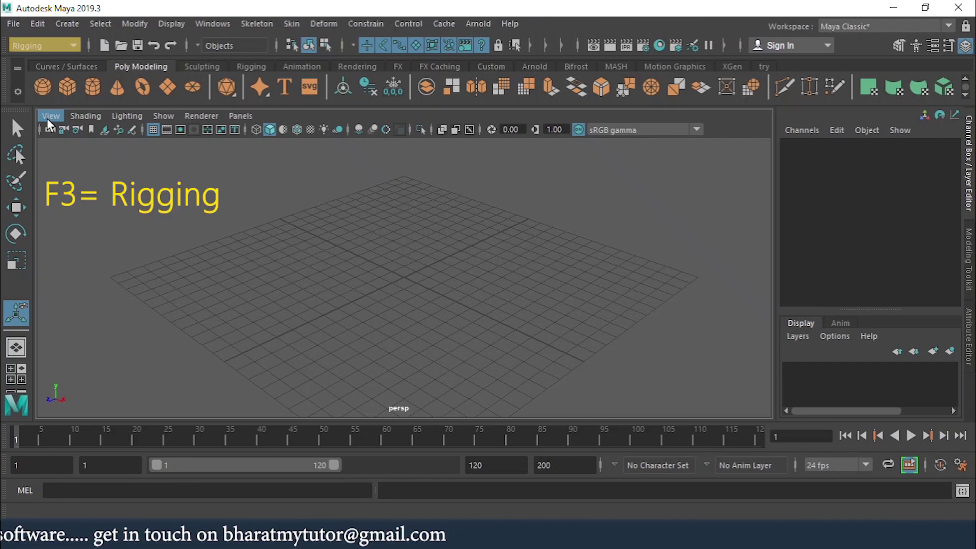
{"action": "key", "text": "F4"}
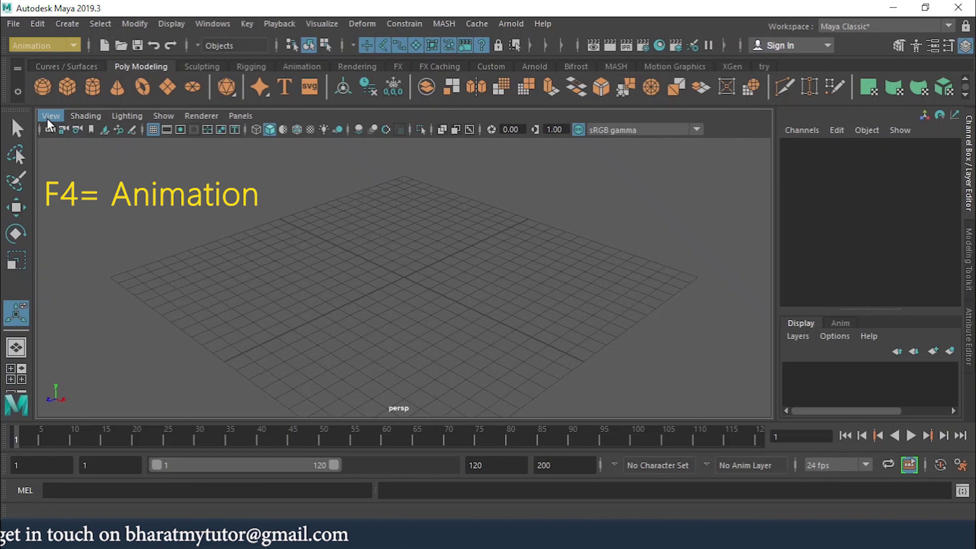
{"action": "key", "text": "F5"}
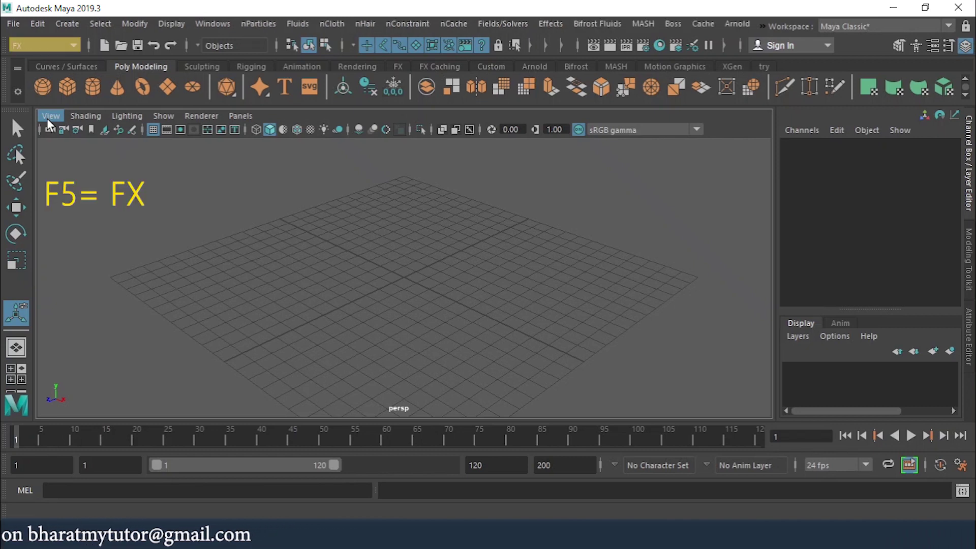
{"action": "key", "text": "F6"}
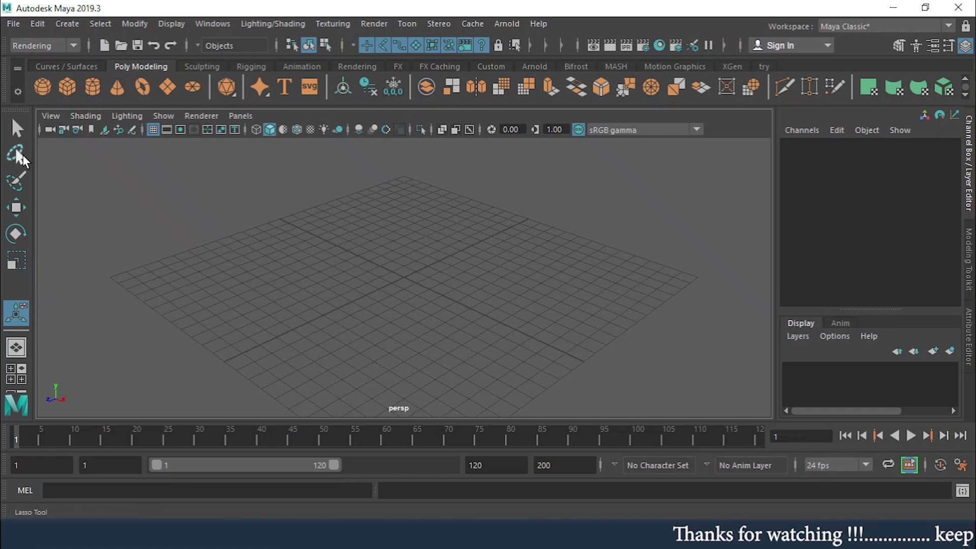
Create a polygon cube at the grid's origin and scale it uniformly to about 4.854
{"action": "left_click", "coordinate": [67, 87]}
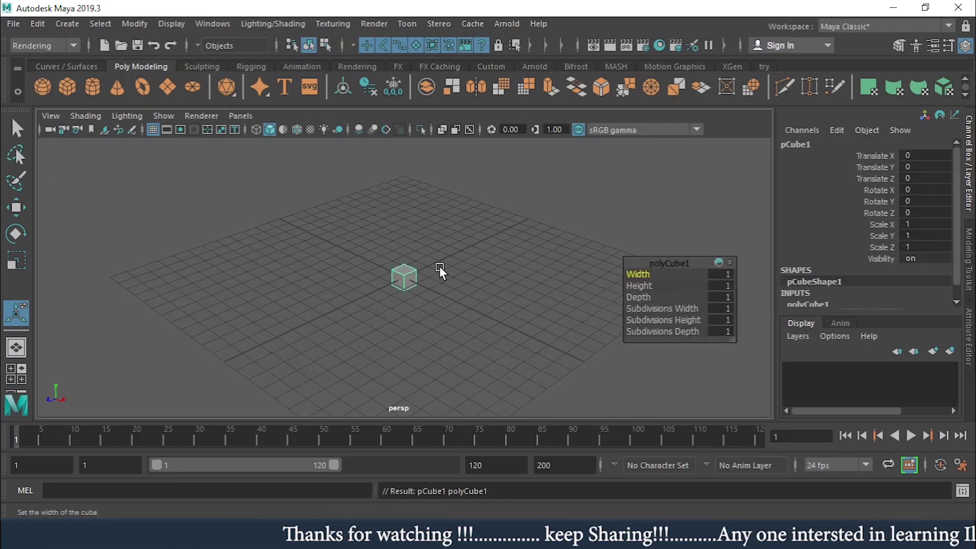
{"action": "key", "text": "r"}
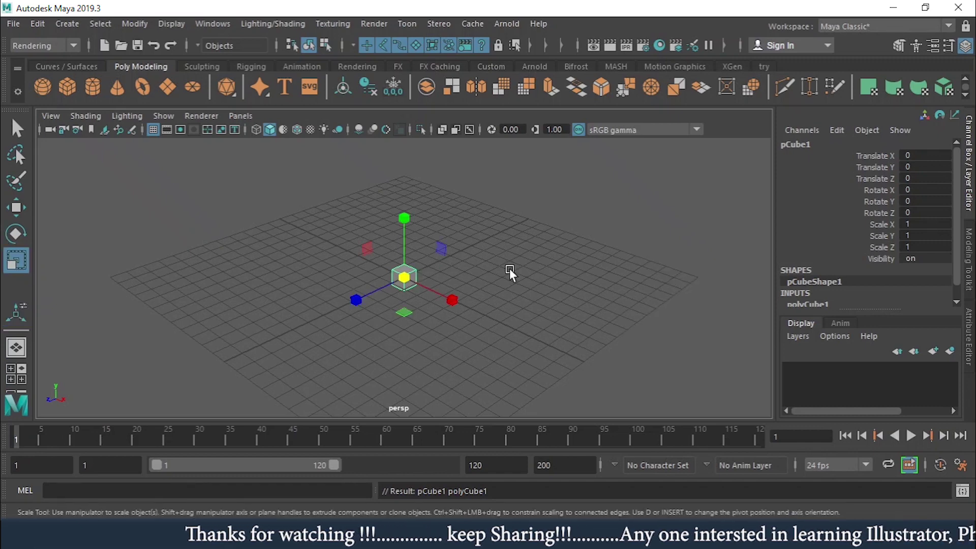
{"action": "left_click_drag", "start_coordinate": [397, 273], "coordinate": [464, 297]}
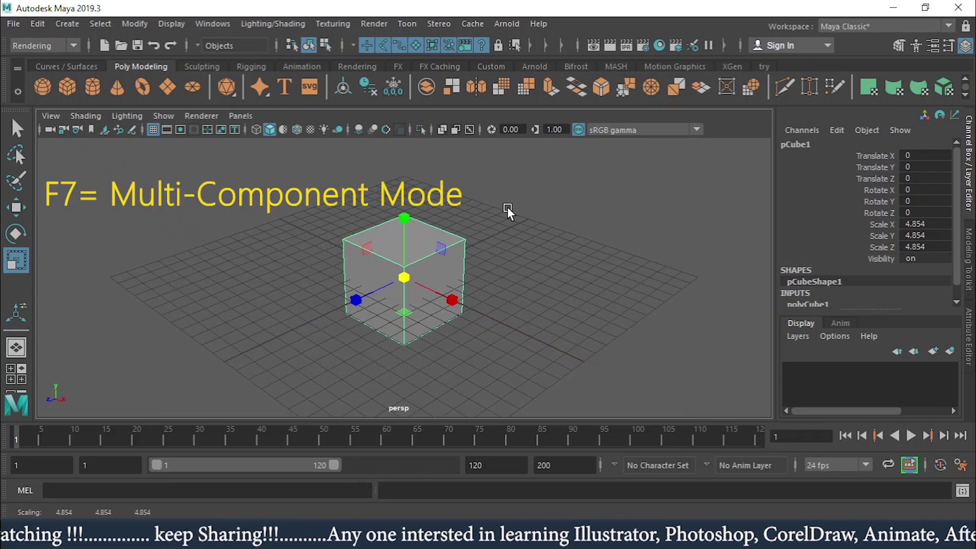
Enter multi-component mode and select the cube's right front face, its upper left front edge and its right top vertex in turn
{"action": "key", "text": "F7"}
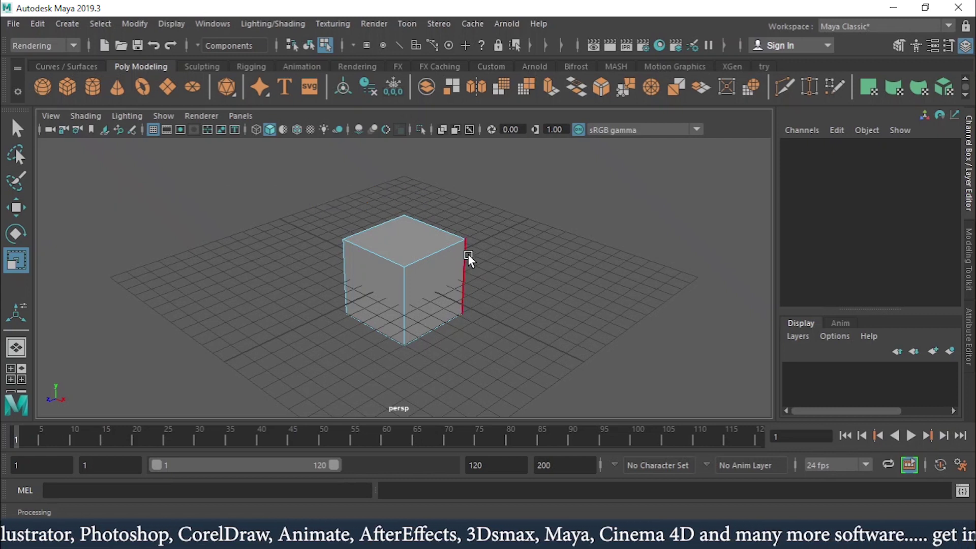
{"action": "left_click", "coordinate": [435, 278]}
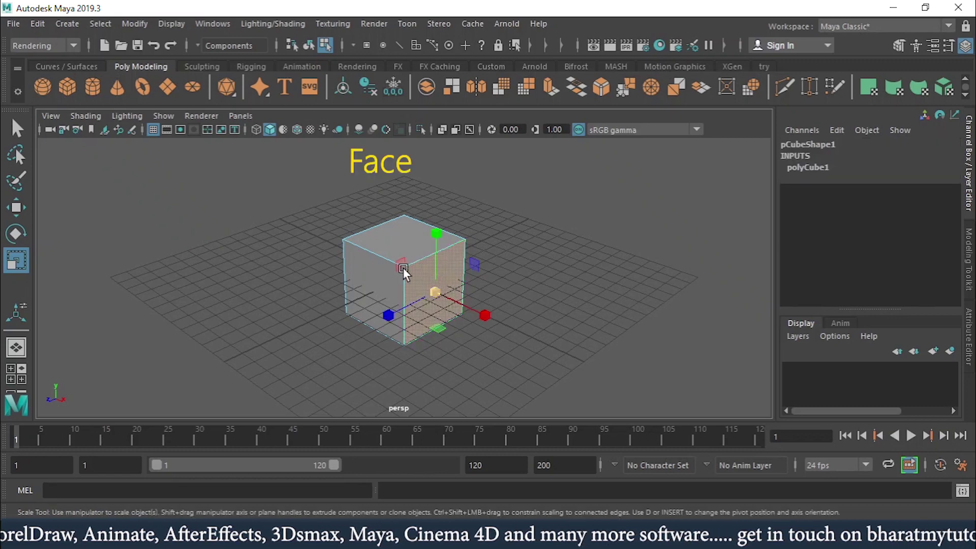
{"action": "left_click", "coordinate": [364, 248]}
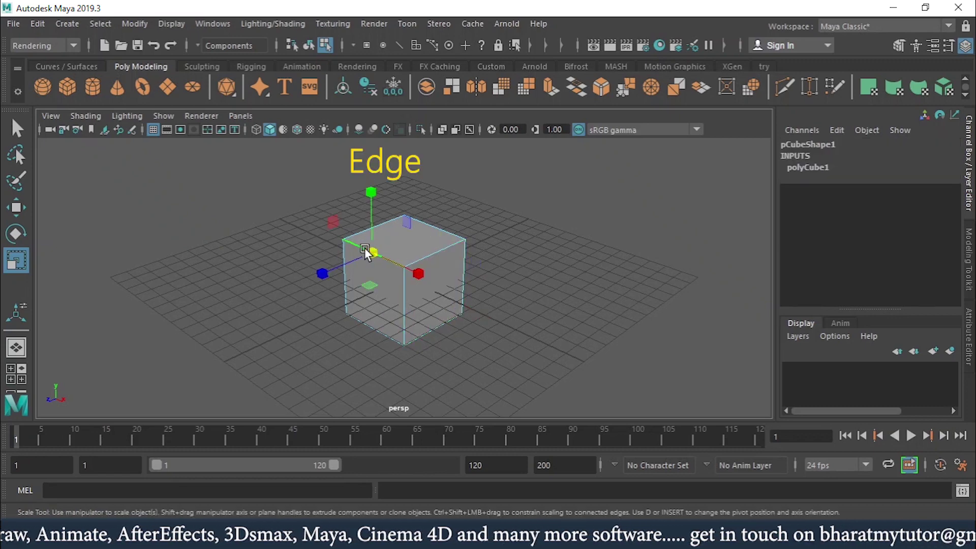
{"action": "key", "text": "F9"}
{"action": "left_click", "coordinate": [466, 239]}
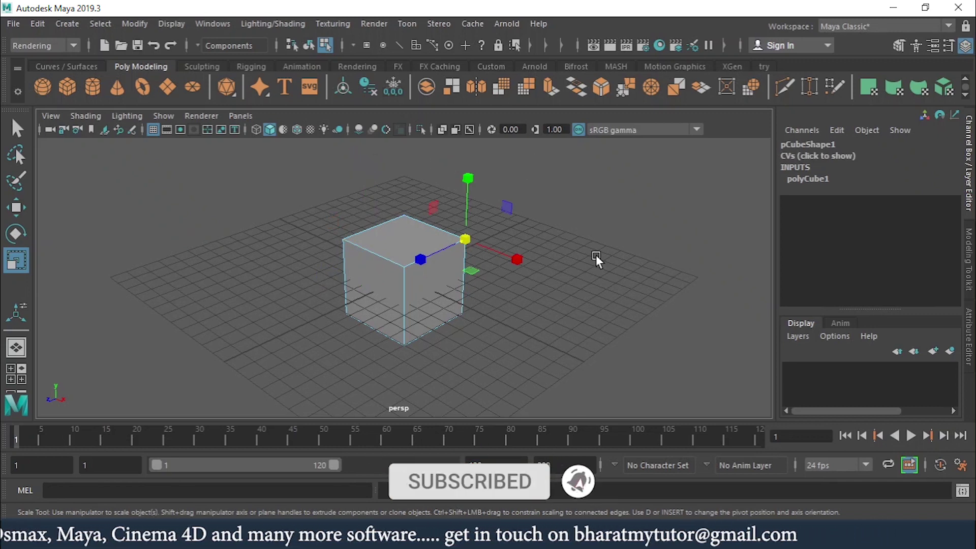
With the Select tool, pick the cube's upper right front edge and its front top vertex in turn, and return to object mode
{"action": "key", "text": "q"}
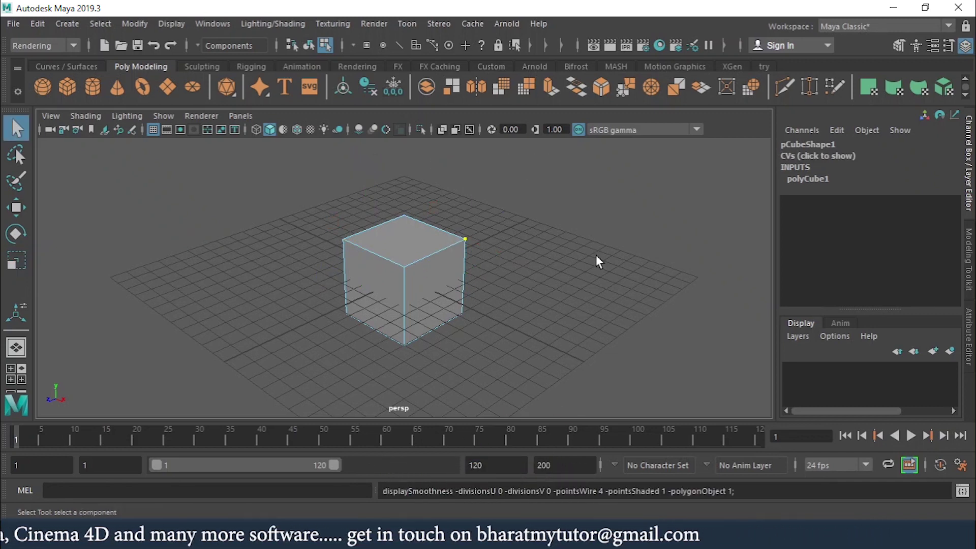
{"action": "left_click", "coordinate": [442, 256]}
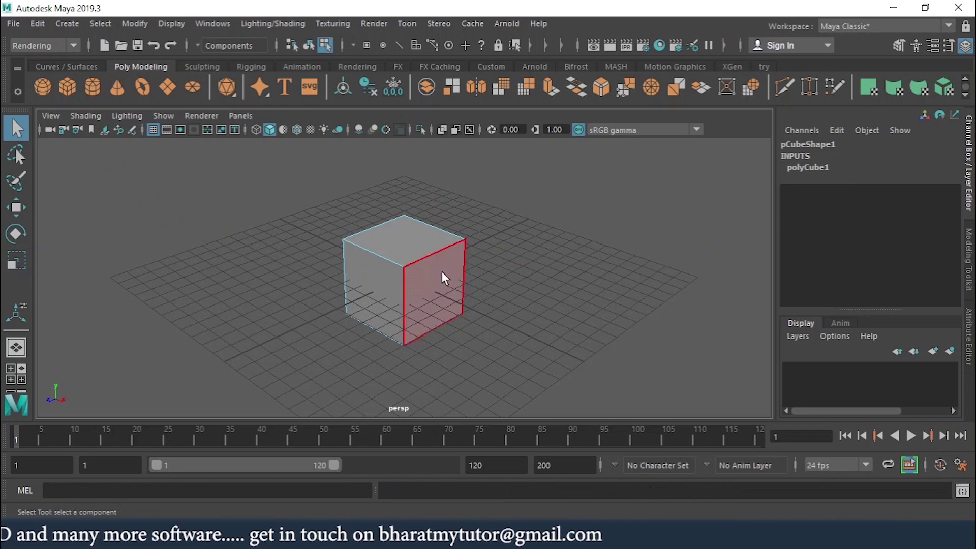
{"action": "left_click", "coordinate": [402, 267]}
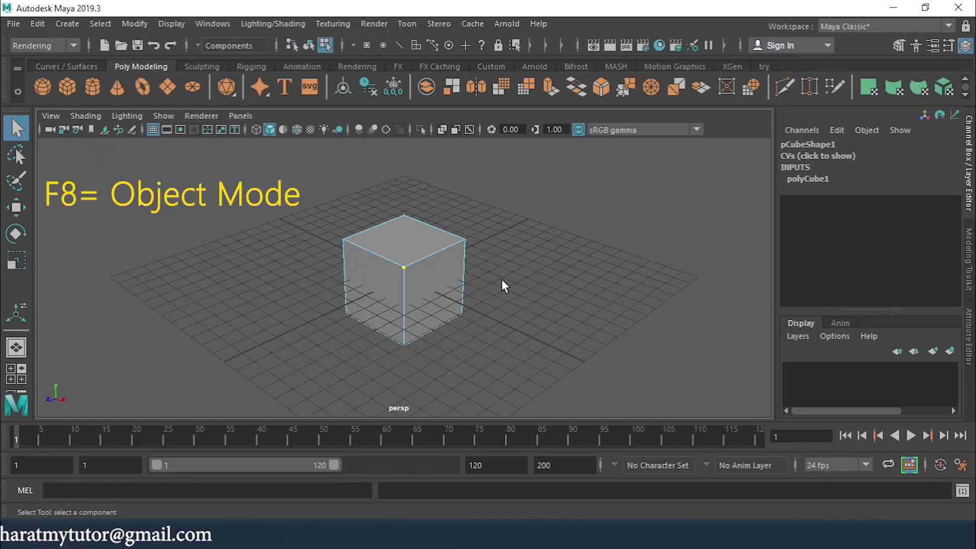
{"action": "key", "text": "F8"}
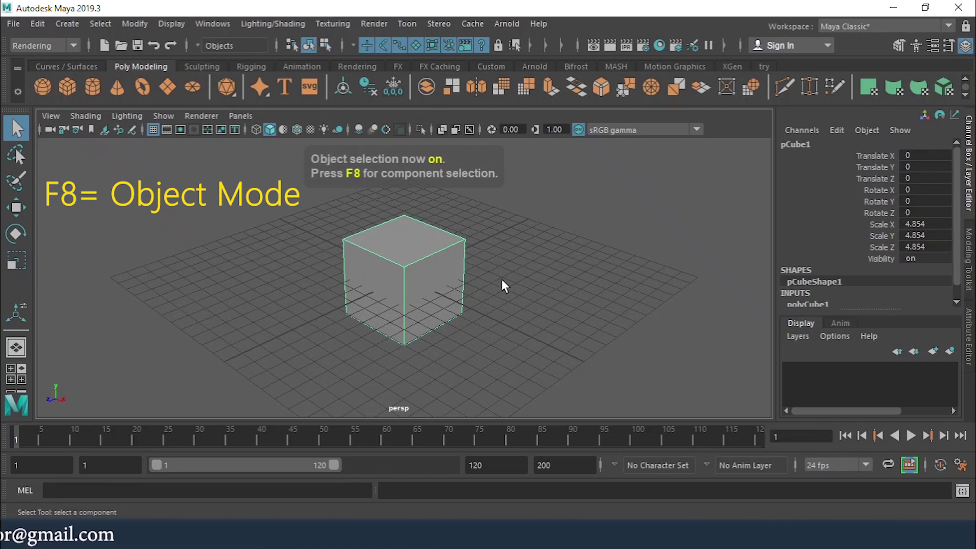
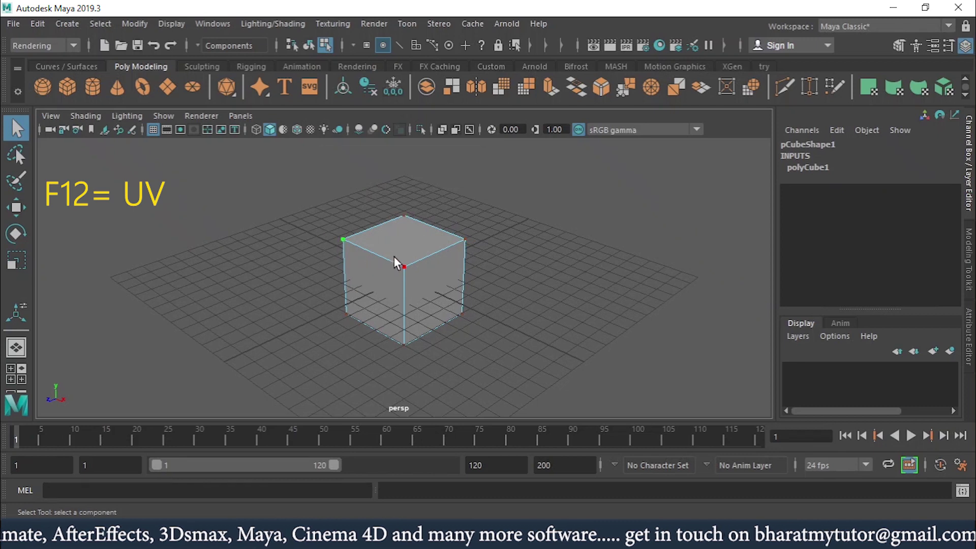
Select the UVs at the cube's front, right and back top corners one after another
{"action": "left_click", "coordinate": [403, 266]}
{"action": "left_click", "coordinate": [459, 235]}
{"action": "left_click_drag", "start_coordinate": [398, 202], "coordinate": [433, 227]}
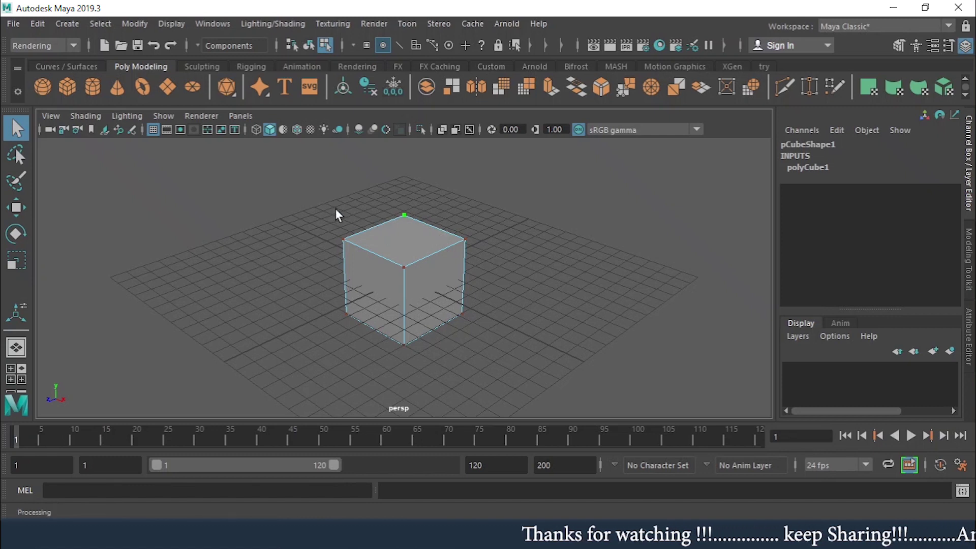
In vertex mode, move the cube's four top vertices about -3.824 cm in X and -2.293 cm in Z, and undo the move
{"action": "key", "text": "F8"}
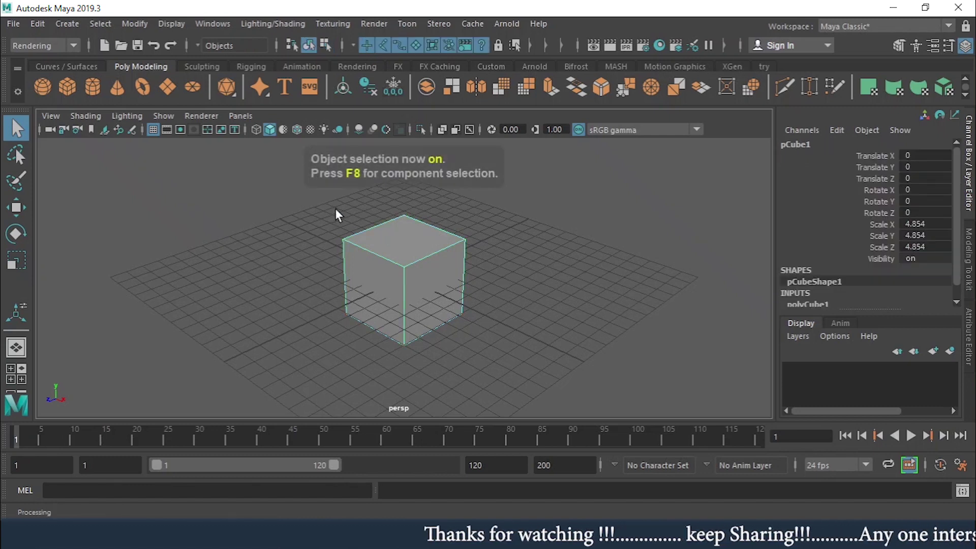
{"action": "key", "text": "F8"}
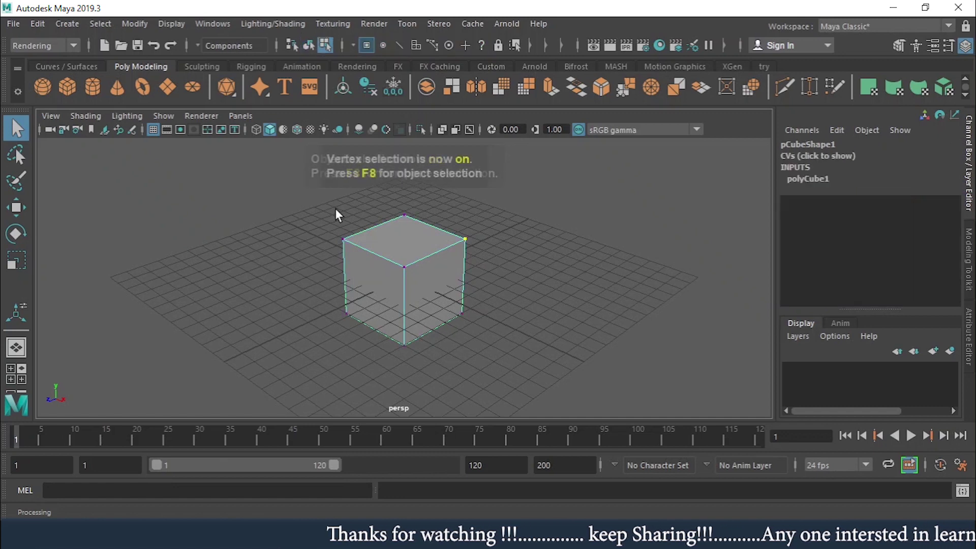
{"action": "left_click_drag", "start_coordinate": [321, 210], "coordinate": [495, 285]}
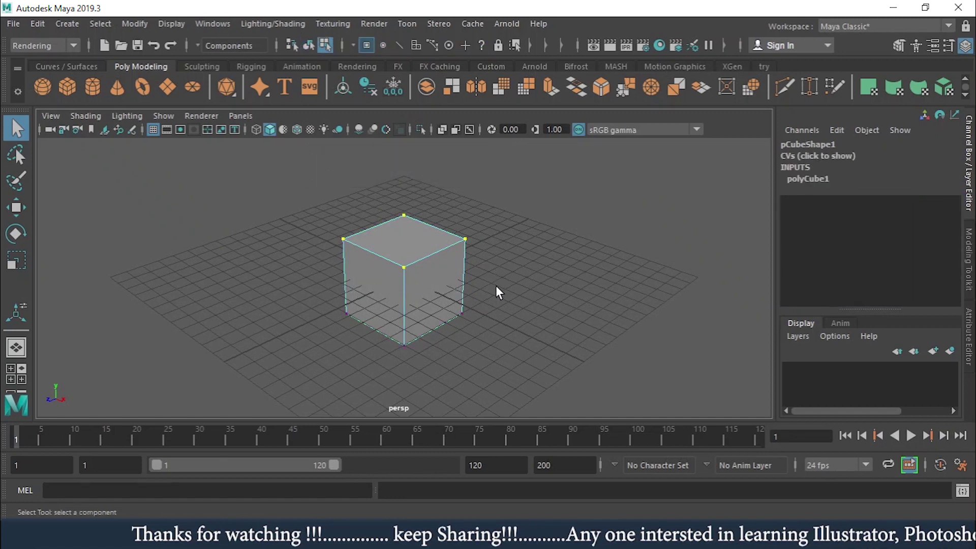
{"action": "key", "text": "w"}
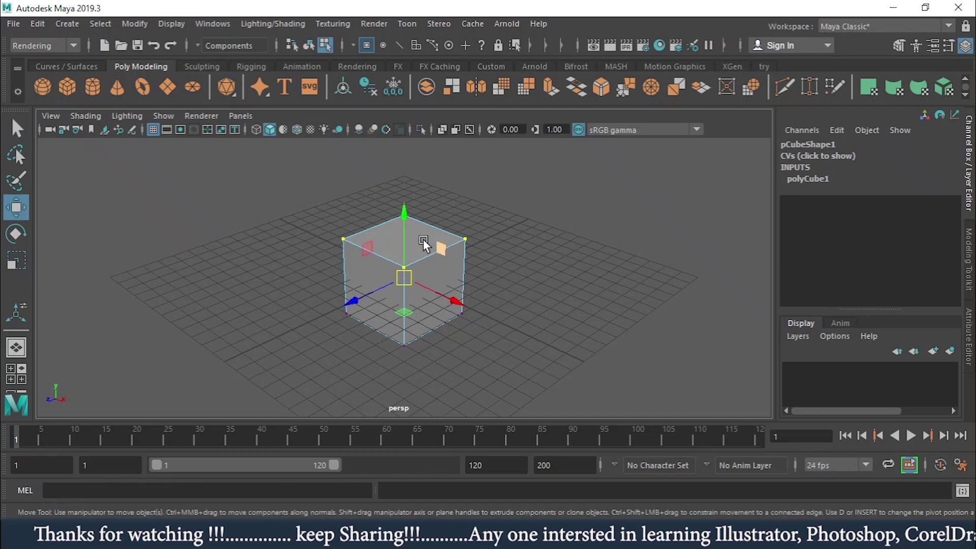
{"action": "left_click_drag", "start_coordinate": [408, 312], "coordinate": [391, 283]}
{"action": "key", "text": "ctrl+z"}
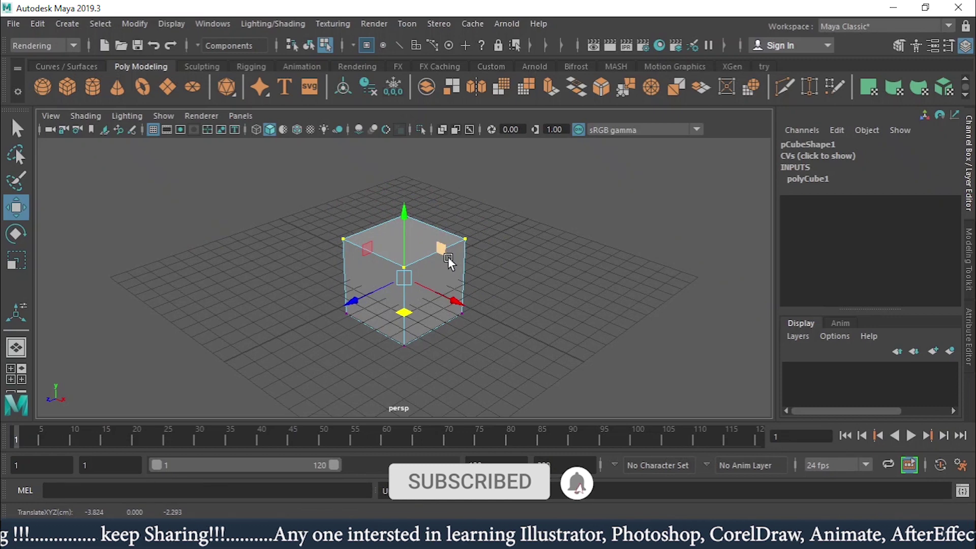
Select the UVs at the cube's four top corners, activate the Scale tool, and return to object mode
{"action": "key", "text": "F12"}
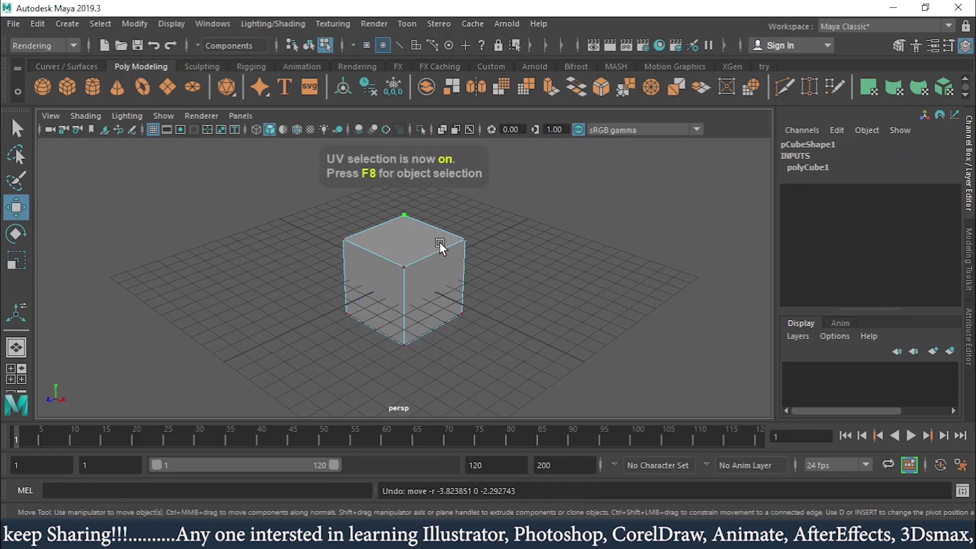
{"action": "left_click_drag", "start_coordinate": [311, 185], "coordinate": [512, 283]}
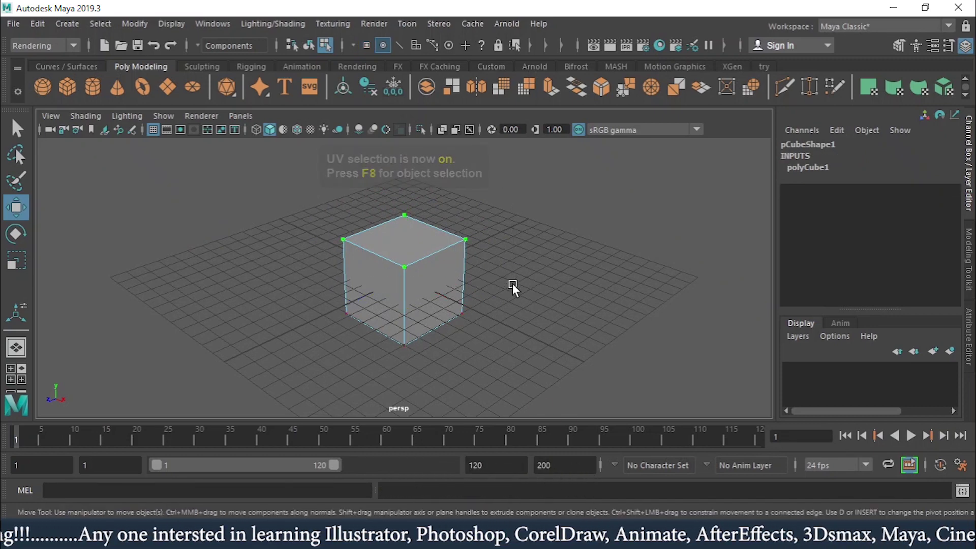
{"action": "key", "text": "r"}
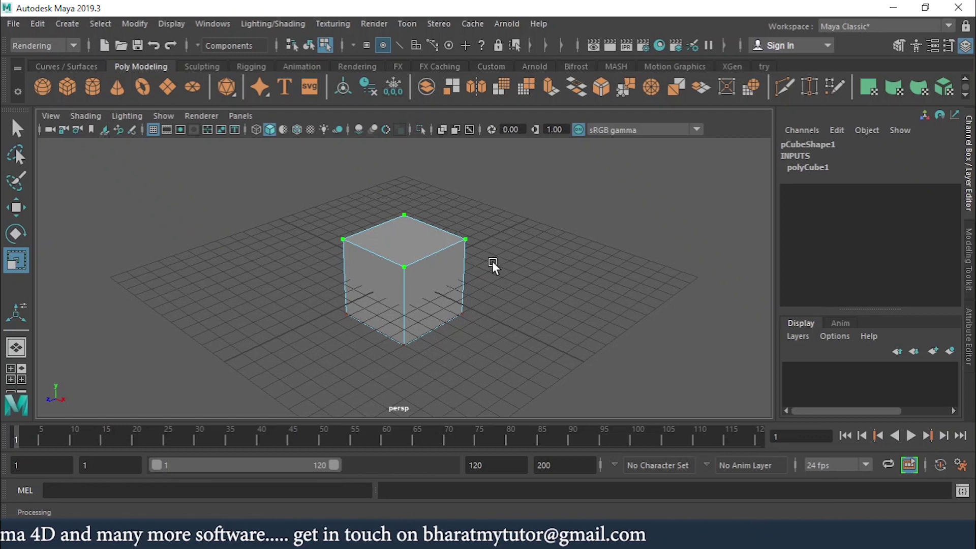
{"action": "key", "text": "F8"}
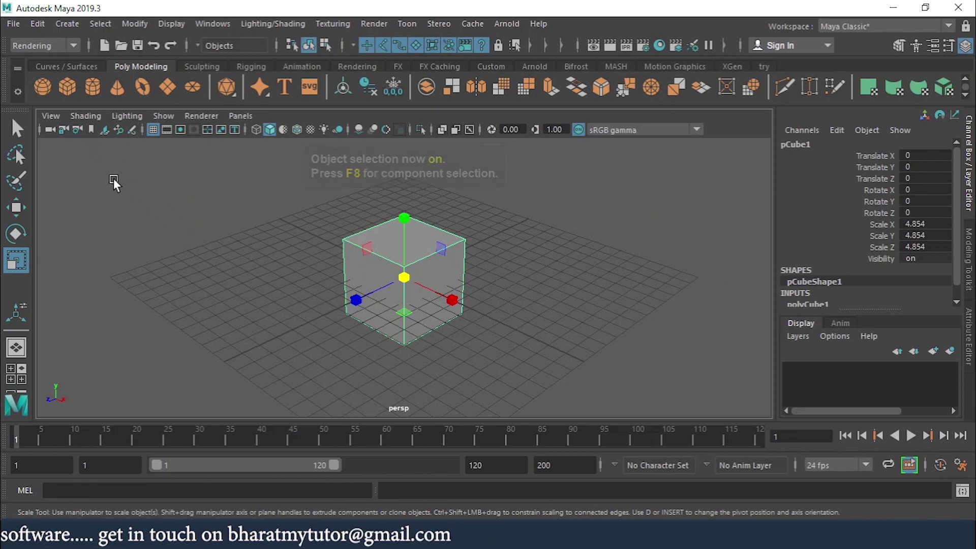
Deselect the cube, select it again as an object, and activate the Select tool
{"action": "left_click", "coordinate": [218, 205]}
{"action": "left_click", "coordinate": [421, 255]}
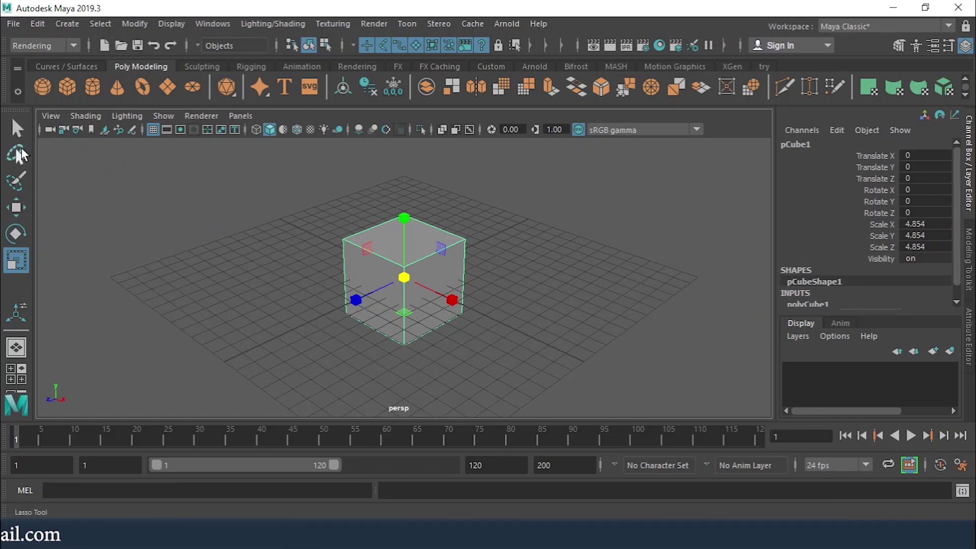
{"action": "key", "text": "q"}
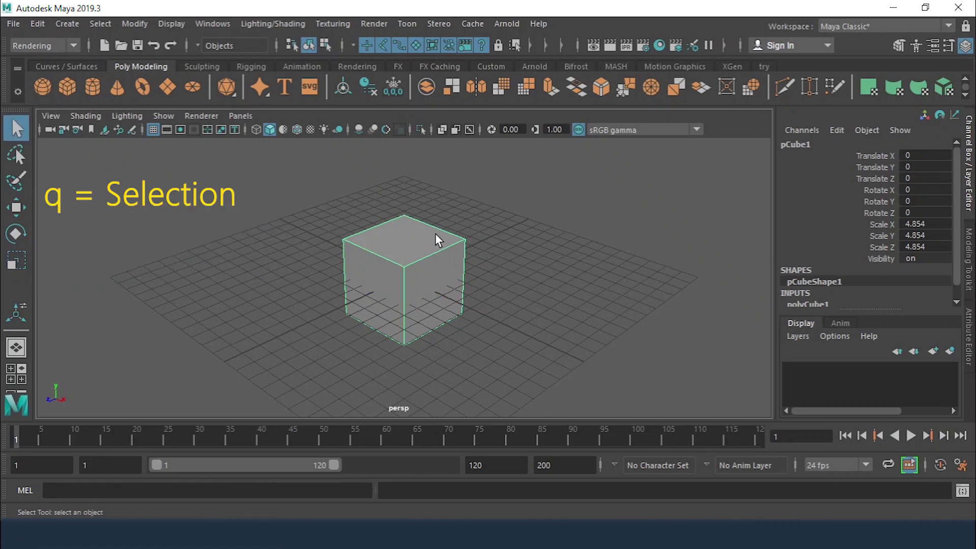
Reselect the cube and move it to about 1.825 cm in X, 2.557 cm in Y and 2.747 cm in Z
{"action": "left_click", "coordinate": [474, 207]}
{"action": "left_click", "coordinate": [421, 234]}
{"action": "key", "text": "w"}
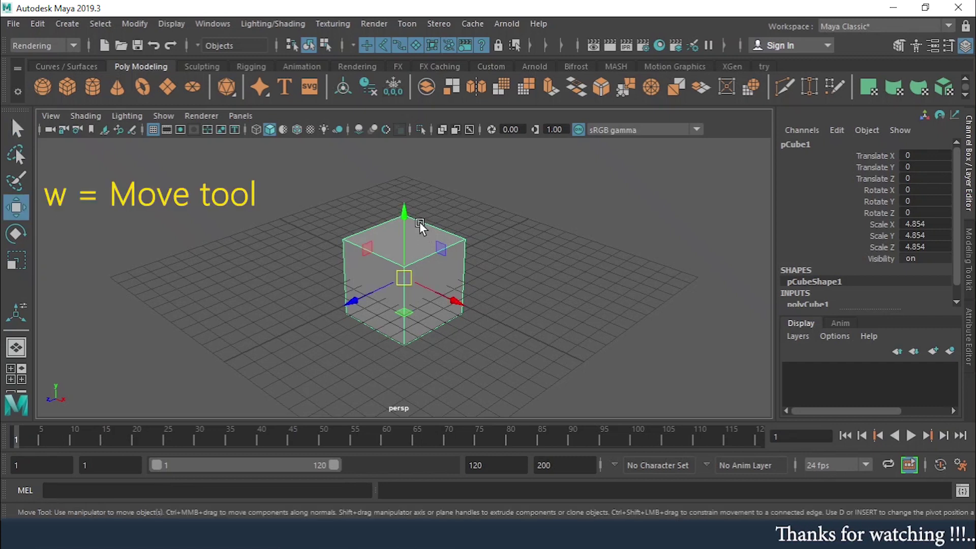
{"action": "left_click_drag", "start_coordinate": [401, 212], "coordinate": [409, 167]}
{"action": "left_click_drag", "start_coordinate": [456, 265], "coordinate": [479, 280]}
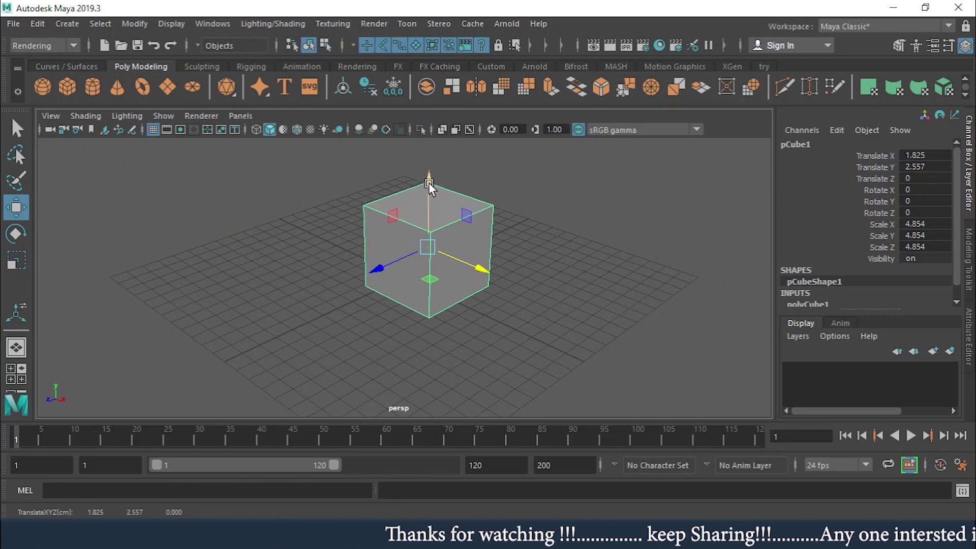
{"action": "left_click_drag", "start_coordinate": [379, 268], "coordinate": [339, 285]}
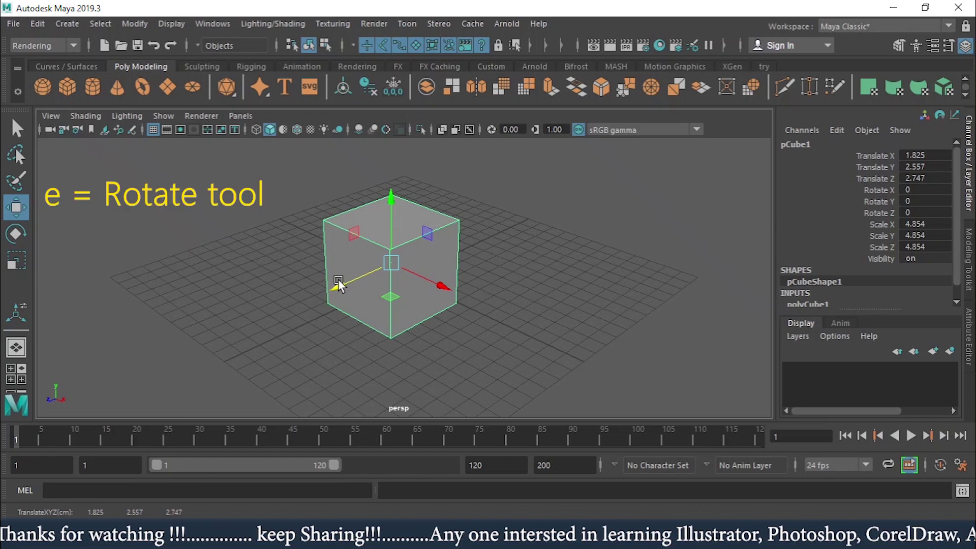
Rotate the cube freely a few degrees, and turn it about its Y axis to about -21.356 degrees
{"action": "key", "text": "e"}
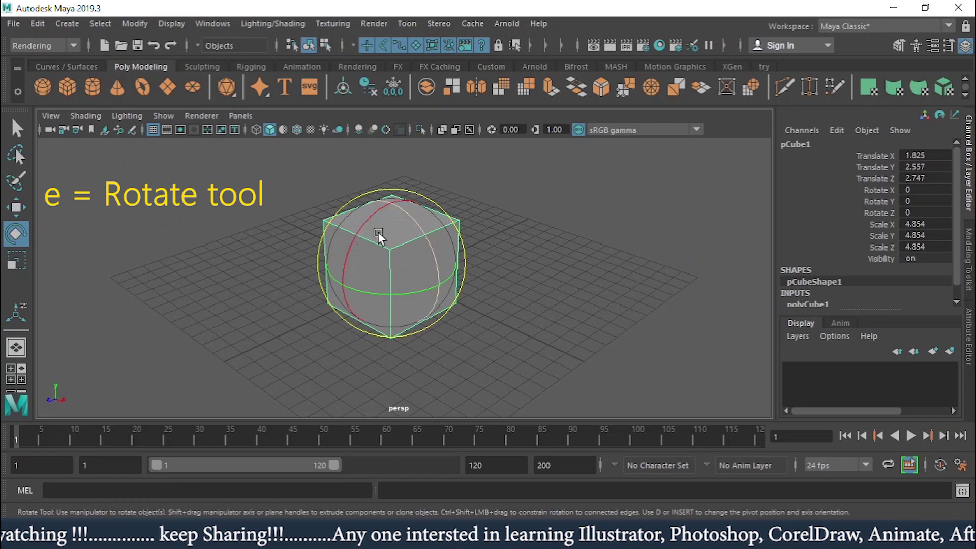
{"action": "left_click_drag", "start_coordinate": [357, 225], "coordinate": [427, 223]}
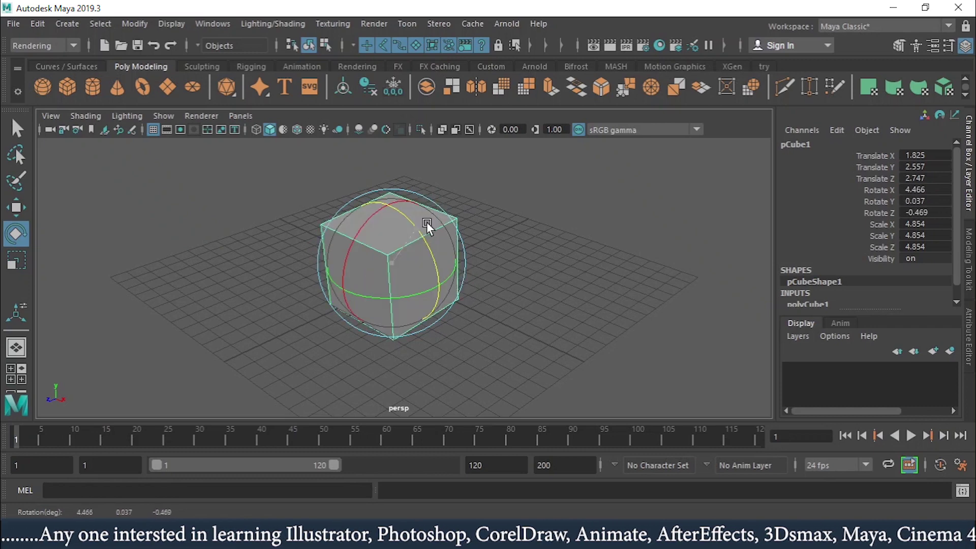
{"action": "left_click_drag", "start_coordinate": [402, 300], "coordinate": [363, 286]}
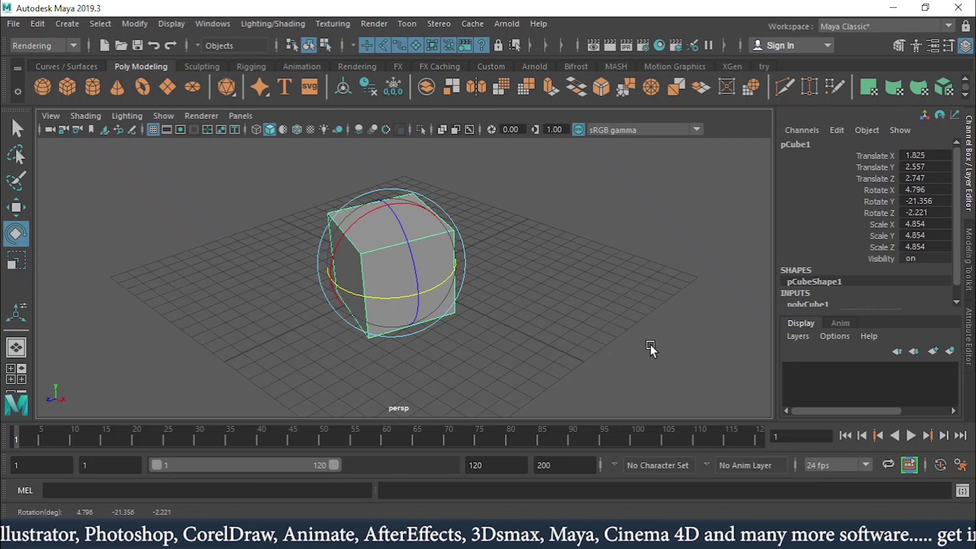
Undo the cube's two rotations and its move along Z
{"action": "key", "text": "z"}
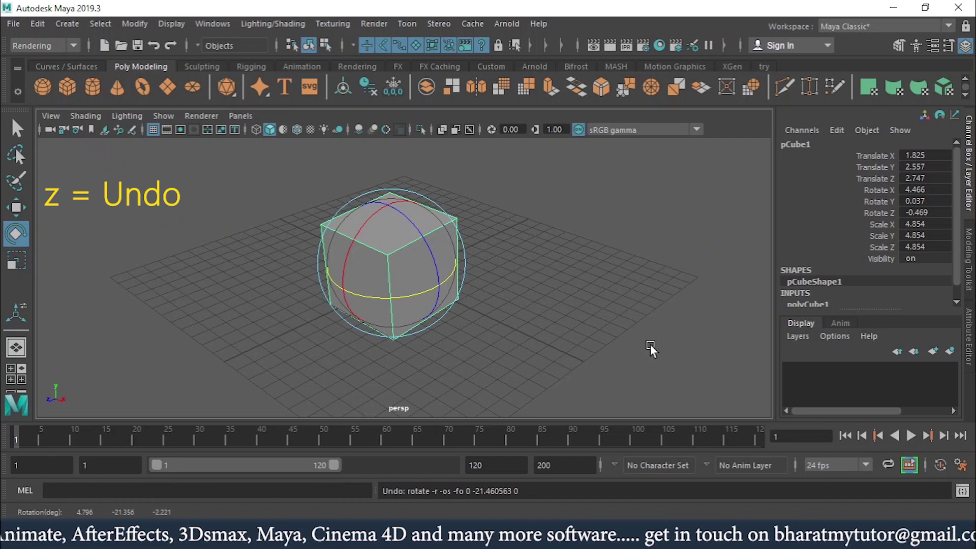
{"action": "key", "text": "z"}
{"action": "key", "text": "z"}
{"action": "key", "text": "z"}
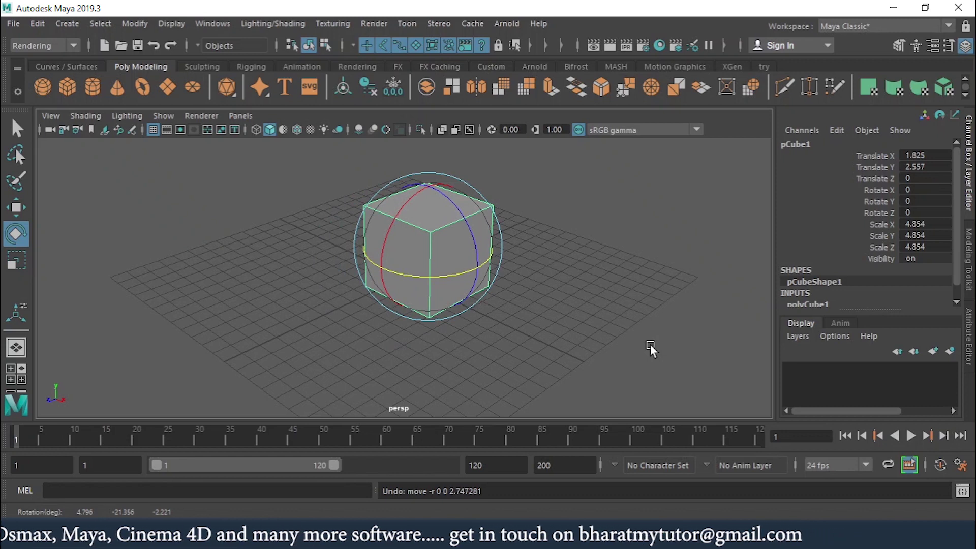
Redo the undone Z move and rotations, and undo only the rotation about Y
{"action": "key", "text": "shift+z"}
{"action": "key", "text": "shift+z"}
{"action": "key", "text": "shift+z"}
{"action": "key", "text": "shift+z"}
{"action": "key", "text": "shift+z"}
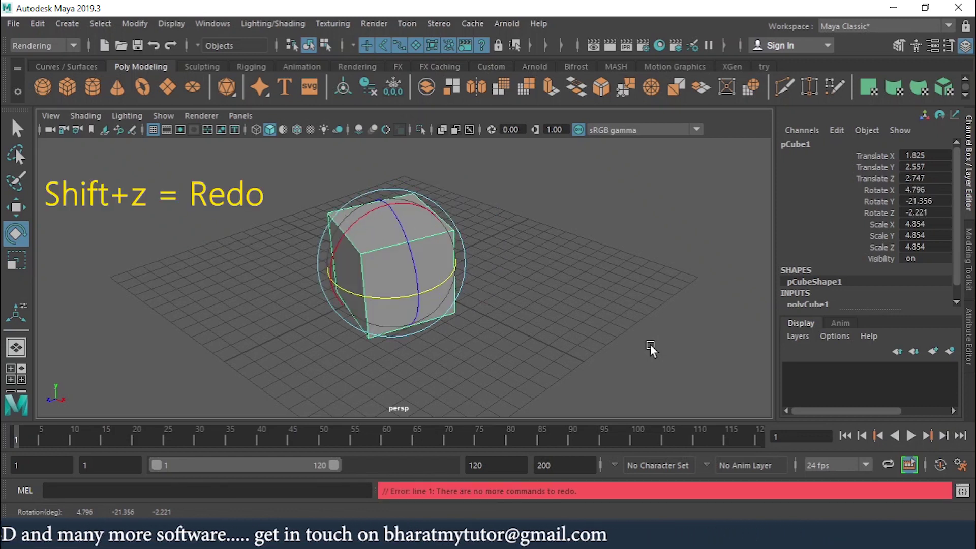
{"action": "key", "text": "z"}
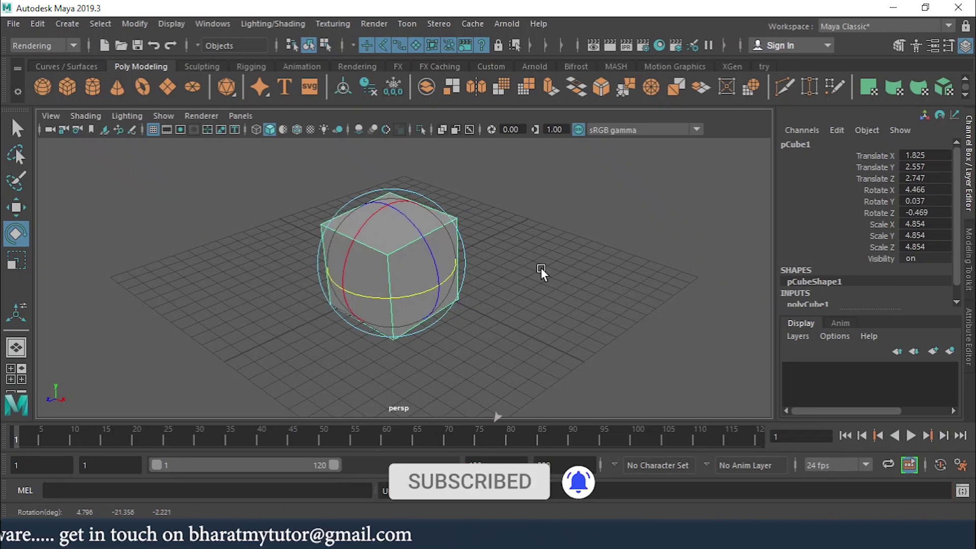
Scale the cube into a long bar of about 11.119 in X, 2.651 in Y and 1.612 in Z
{"action": "key", "text": "r"}
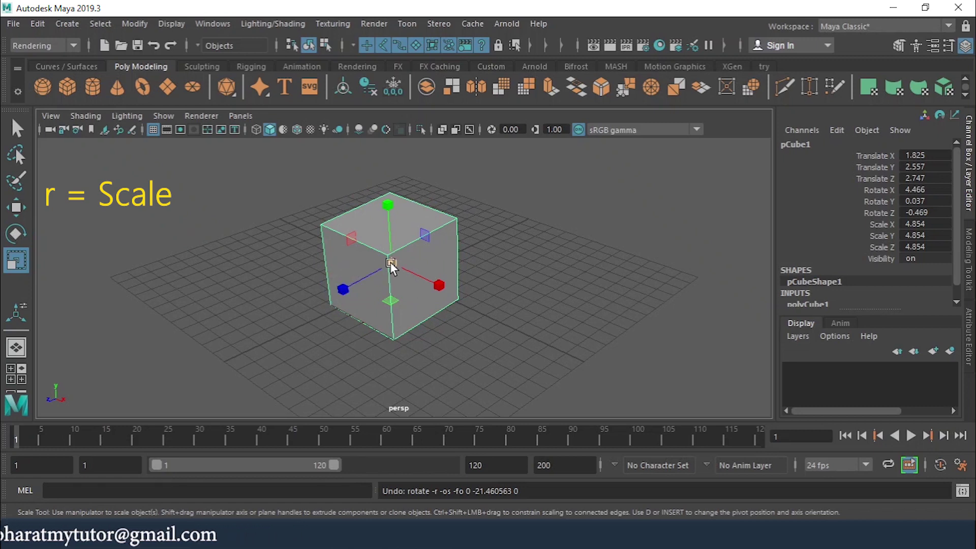
{"action": "left_click_drag", "start_coordinate": [389, 261], "coordinate": [480, 303]}
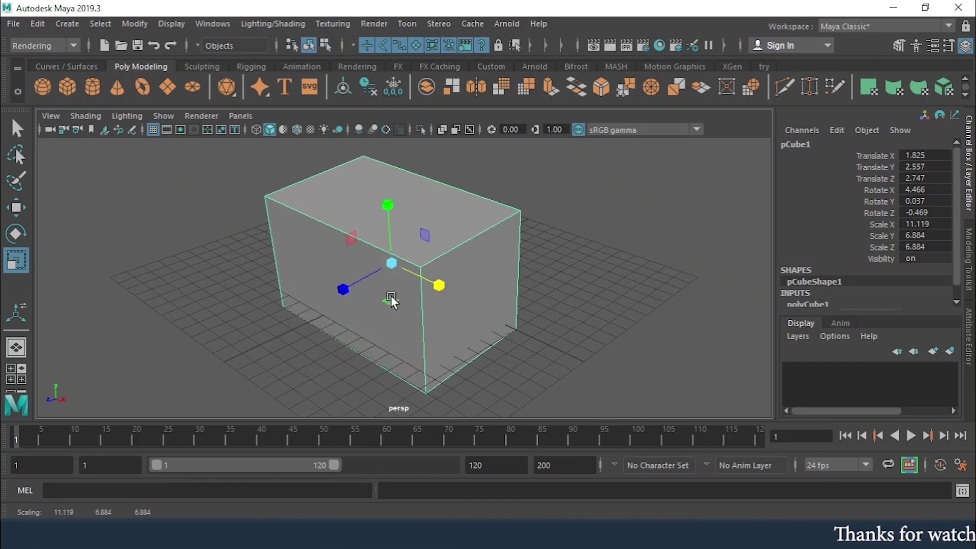
{"action": "left_click_drag", "start_coordinate": [342, 285], "coordinate": [394, 273]}
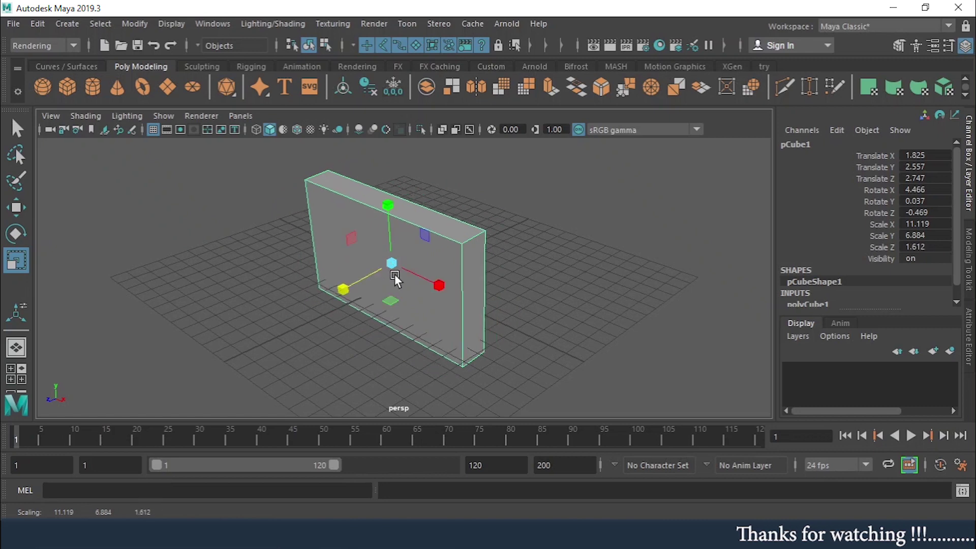
{"action": "left_click_drag", "start_coordinate": [390, 203], "coordinate": [390, 234]}
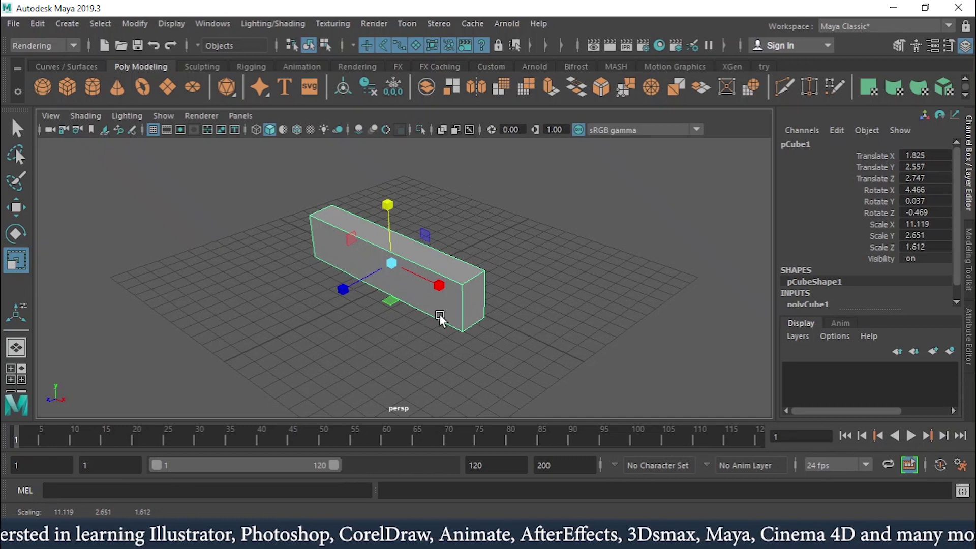
In vertex mode, select top corner vertices at the two opposite ends of the bar one after another
{"action": "right_click", "coordinate": [419, 299]}
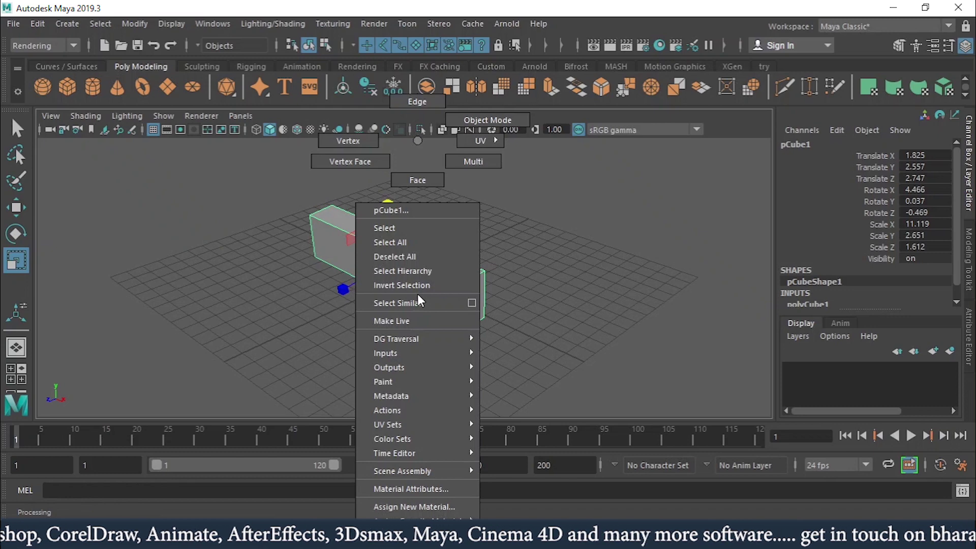
{"action": "left_click", "coordinate": [362, 145]}
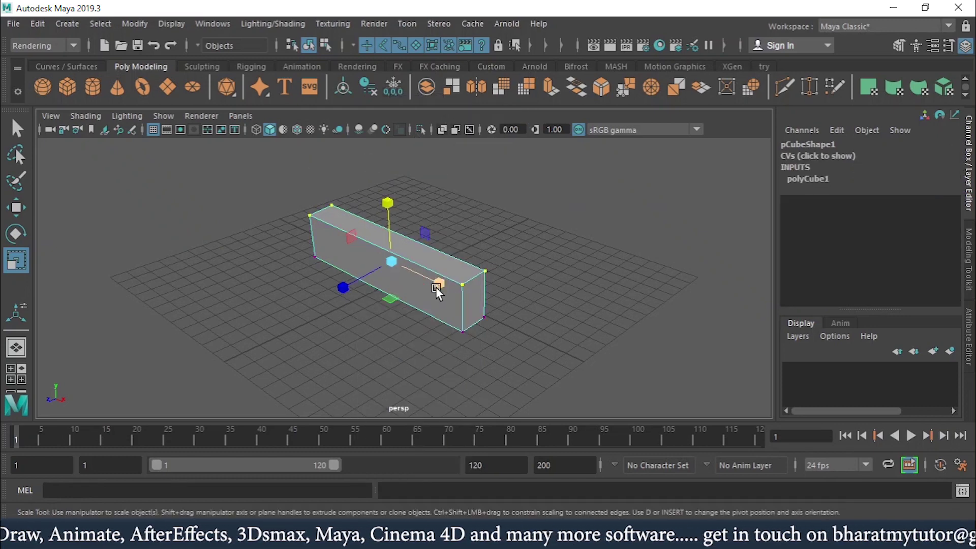
{"action": "left_click", "coordinate": [484, 271]}
{"action": "left_click", "coordinate": [312, 221]}
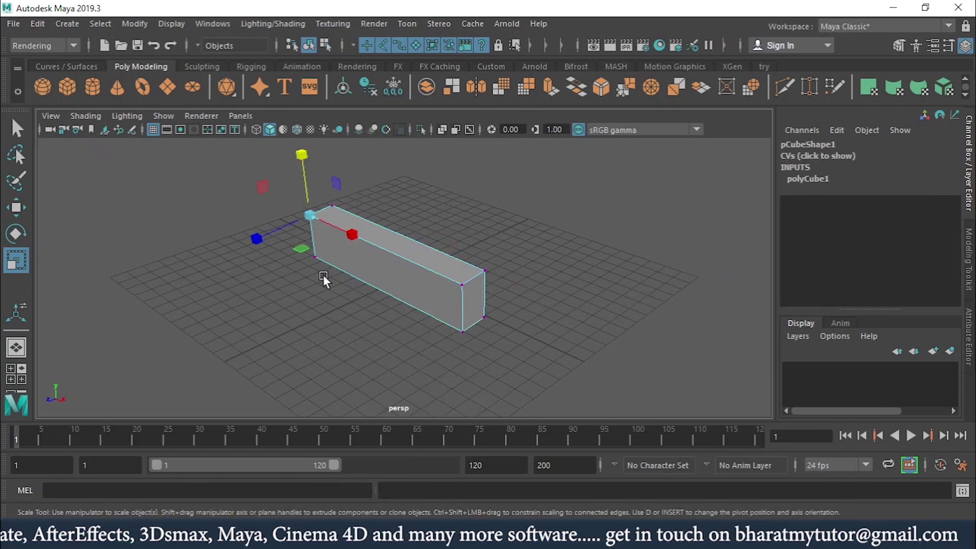
Activate the Select tool and select a long top edge of the bar in edge mode
{"action": "key", "text": "q"}
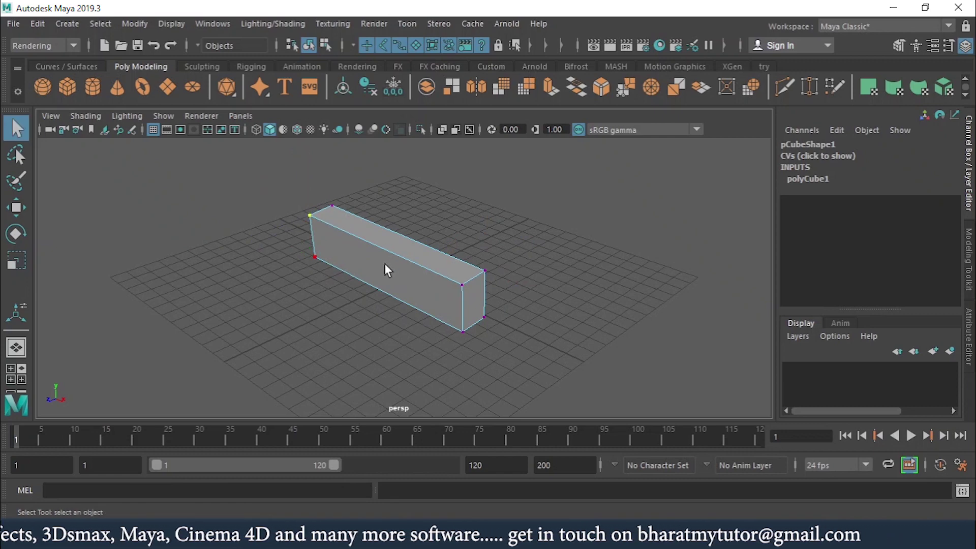
{"action": "right_click_drag", "start_coordinate": [384, 263], "coordinate": [390, 109]}
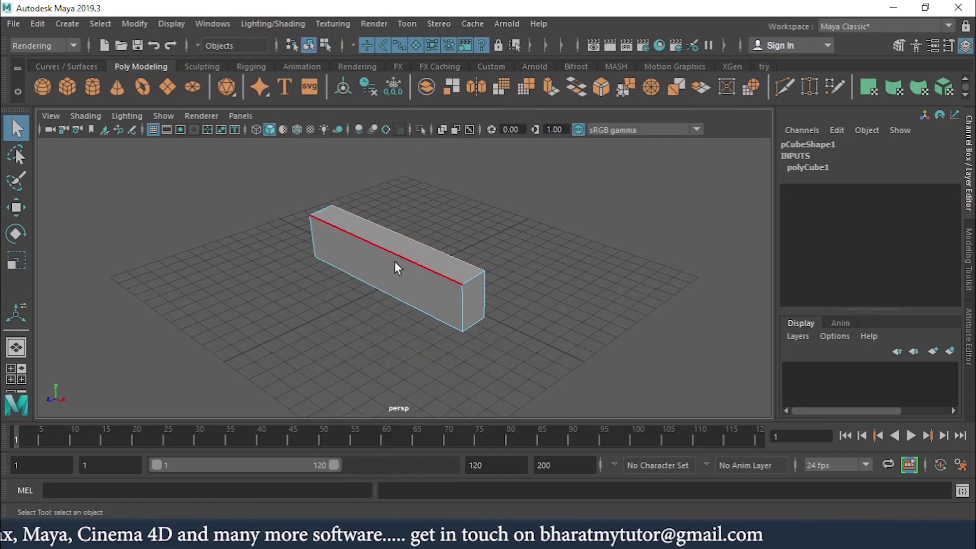
{"action": "left_click", "coordinate": [405, 244]}
In face mode, select the bar's end face and top face one after another, and return to object mode
{"action": "right_click_drag", "start_coordinate": [410, 250], "coordinate": [411, 178]}
{"action": "left_click", "coordinate": [456, 289]}
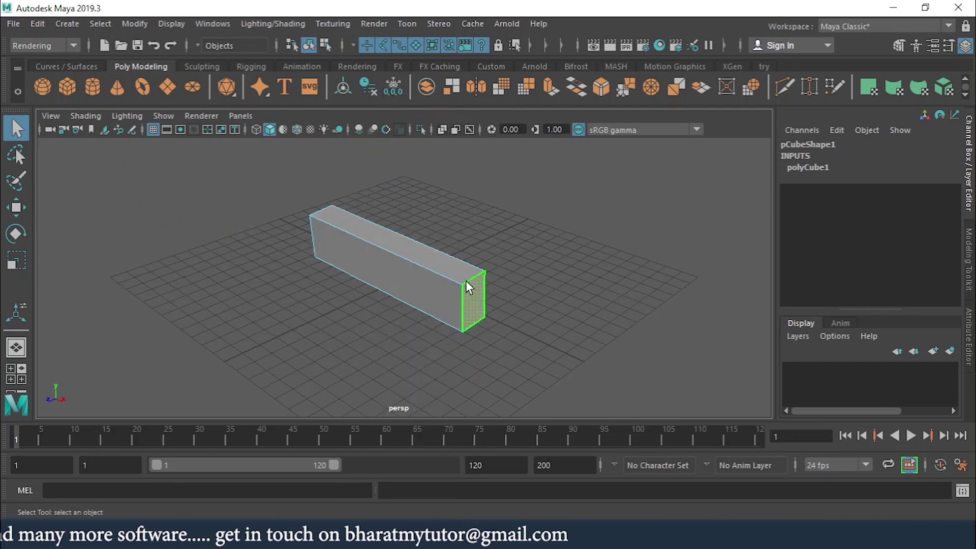
{"action": "left_click", "coordinate": [436, 259]}
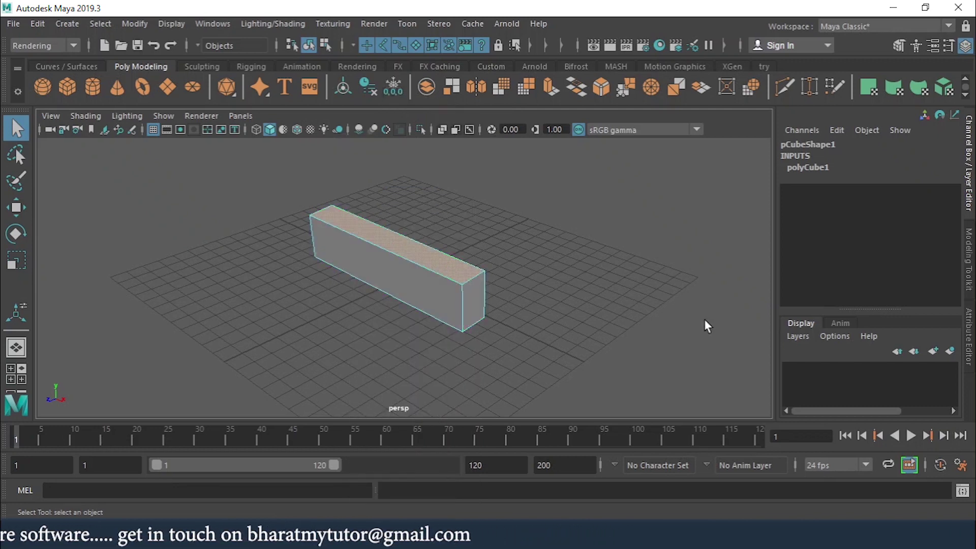
{"action": "right_click_drag", "start_coordinate": [418, 287], "coordinate": [482, 118]}
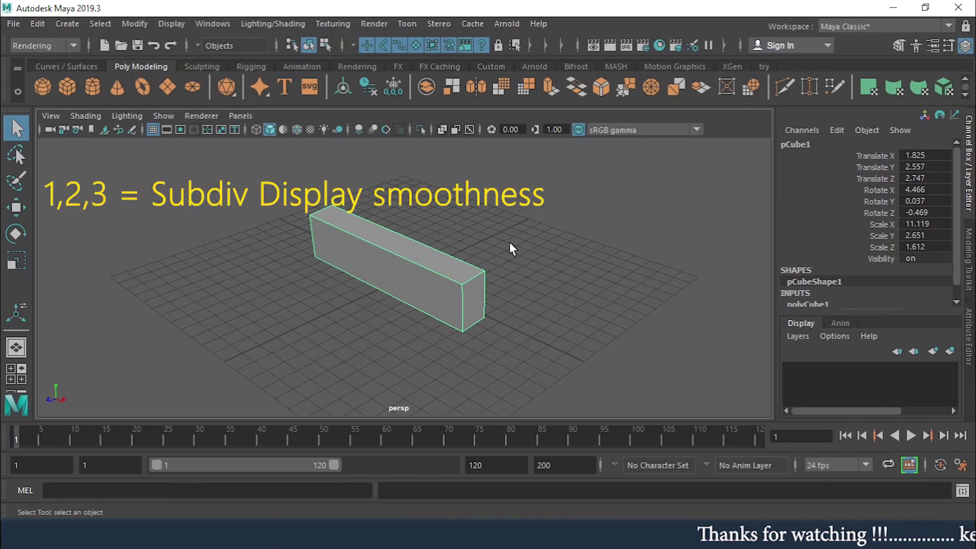
Cycle the bar's subdivision display through unsmoothed, smooth with cage, and full smooth mesh preview
{"action": "key", "text": "1"}
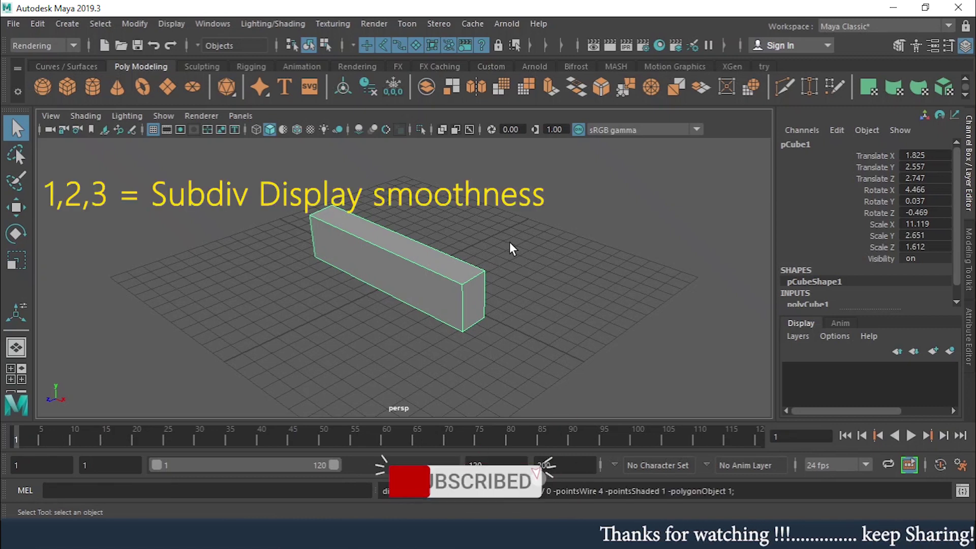
{"action": "key", "text": "2"}
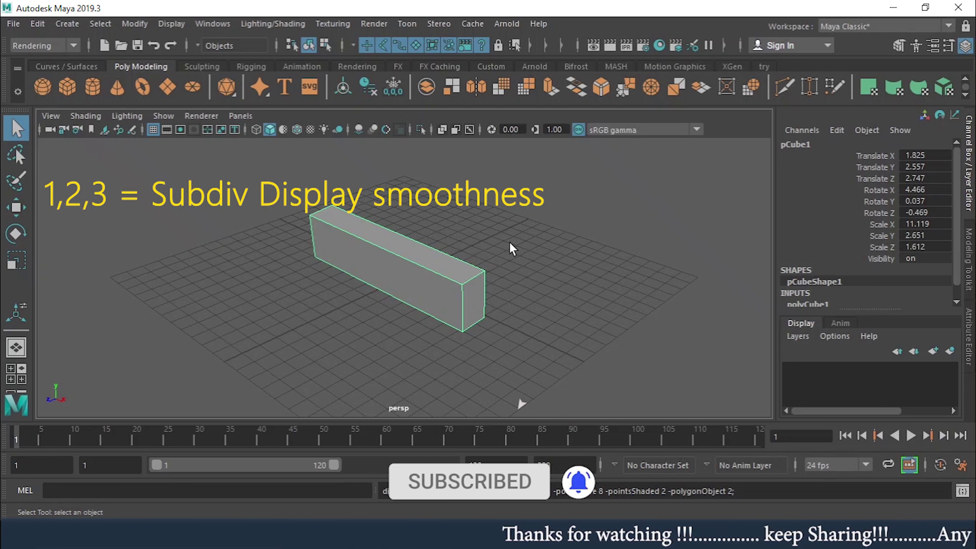
{"action": "key", "text": "3"}
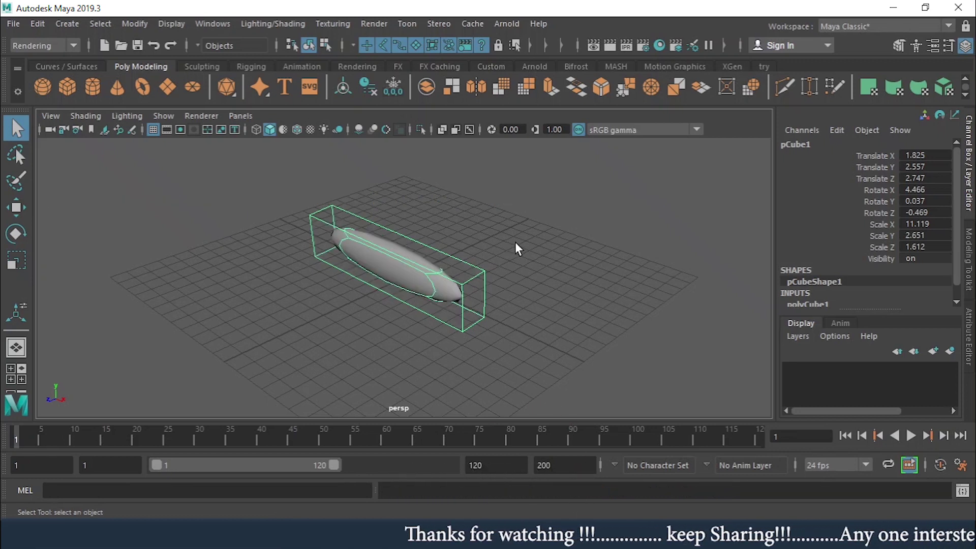
{"action": "key", "text": "3"}
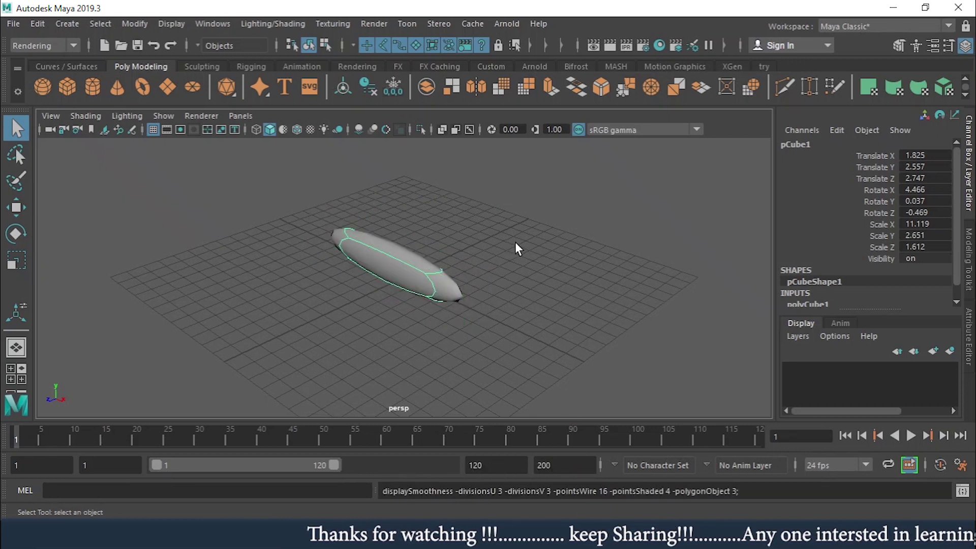
Start a new scene without saving the current one, and create a polygon cube scaled uniformly to about 4.162
{"action": "key", "text": "ctrl+n"}
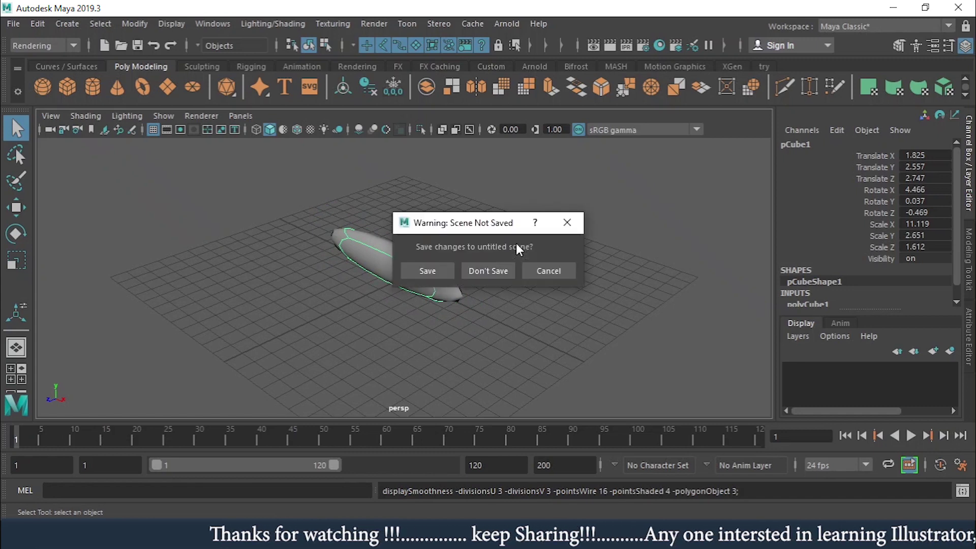
{"action": "left_click", "coordinate": [488, 270]}
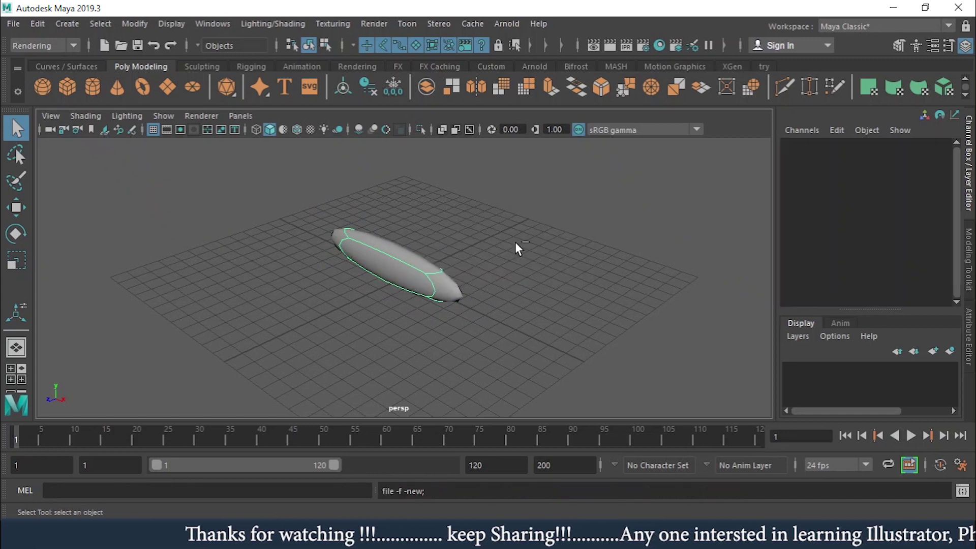
{"action": "left_click", "coordinate": [67, 86]}
{"action": "key", "text": "r"}
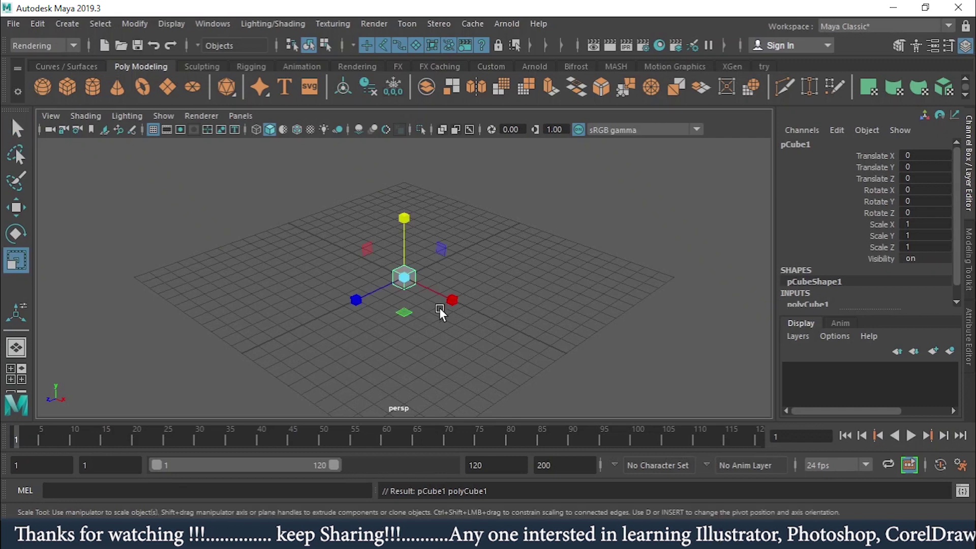
{"action": "left_click_drag", "start_coordinate": [405, 282], "coordinate": [450, 305]}
Raise the cube to about 2.457 cm in Y and display it in full smooth mesh preview
{"action": "key", "text": "w"}
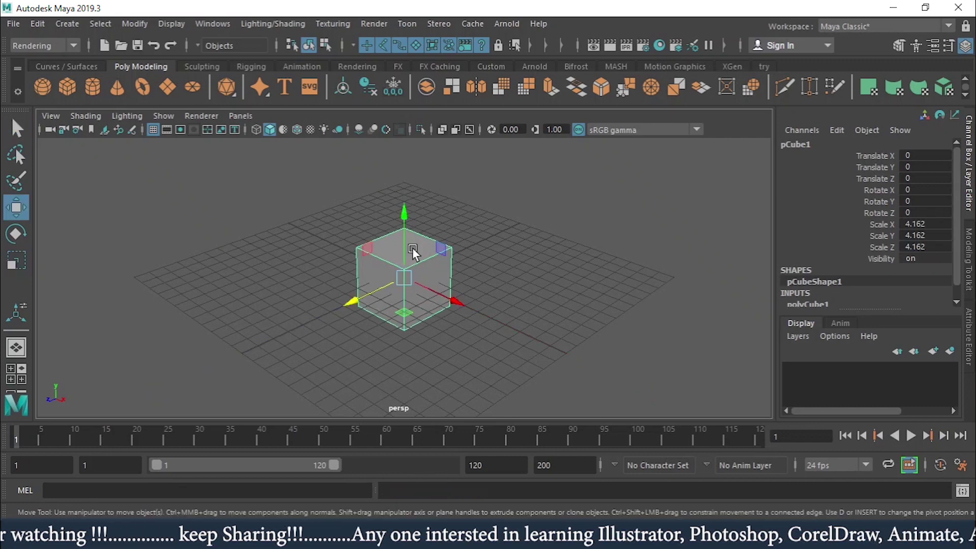
{"action": "left_click_drag", "start_coordinate": [401, 224], "coordinate": [403, 179]}
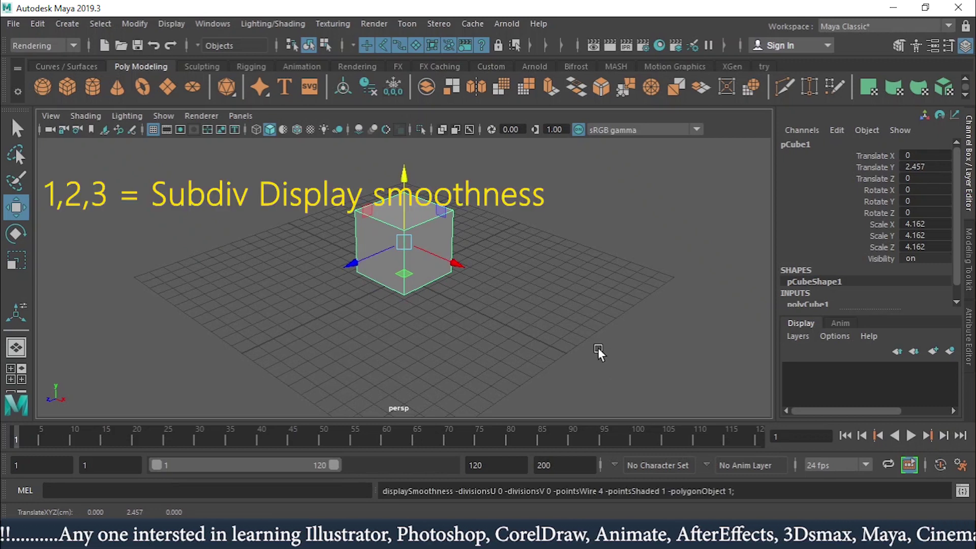
{"action": "key", "text": "2"}
{"action": "key", "text": "3"}
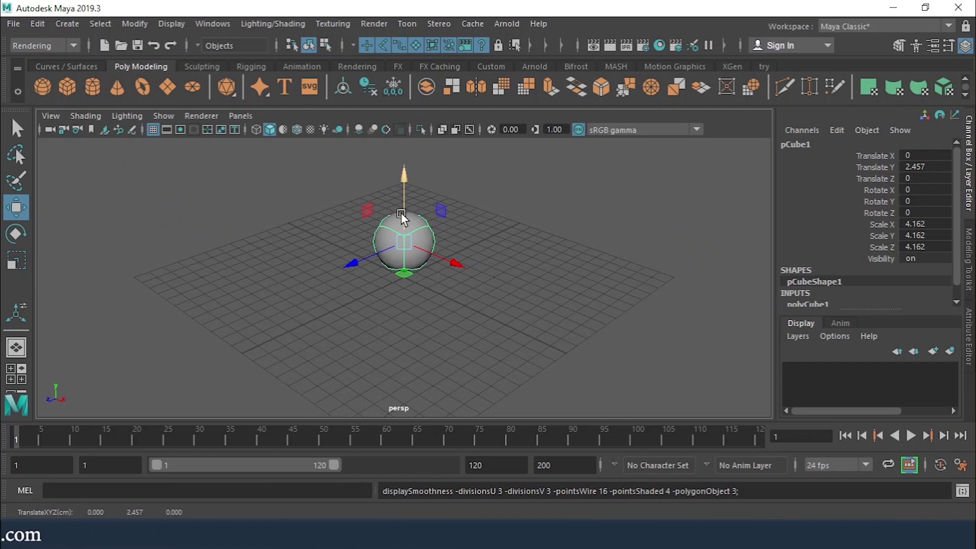
Open the Render View, move its window clear of the cube, and set the renderer to Maya Software
{"action": "left_click", "coordinate": [593, 45]}
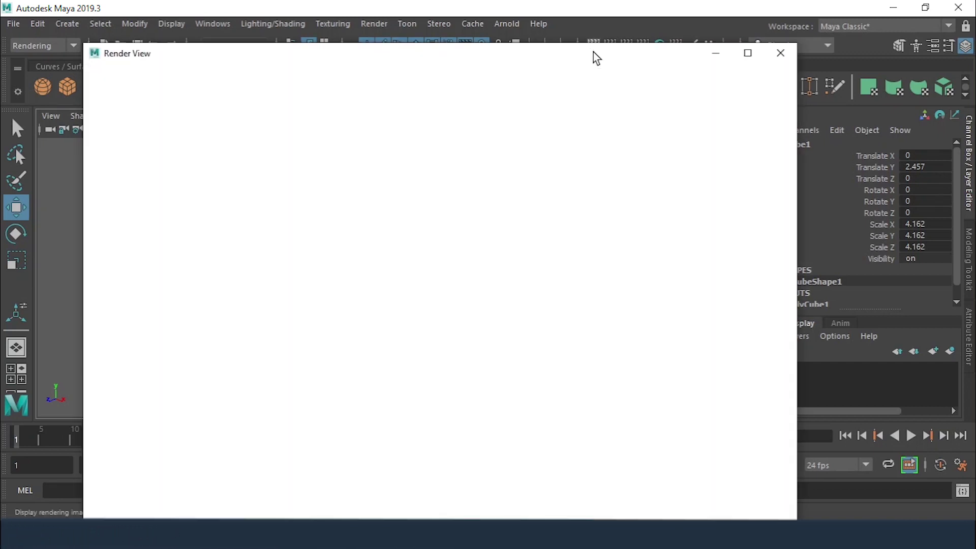
{"action": "left_click_drag", "start_coordinate": [508, 58], "coordinate": [600, 259]}
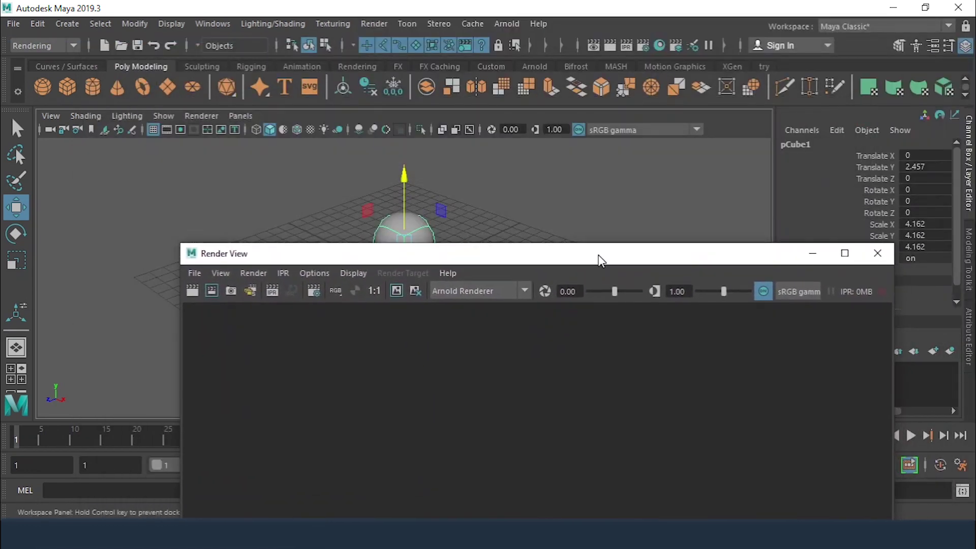
{"action": "left_click", "coordinate": [470, 290]}
{"action": "left_click", "coordinate": [470, 309]}
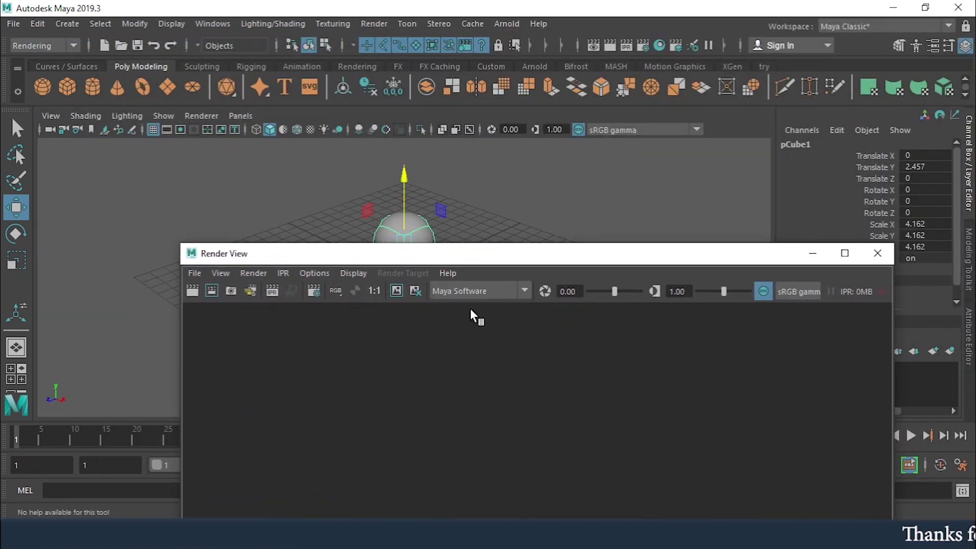
Render the current frame with Maya Software and move the Render View window to reveal the rendered cube
{"action": "left_click", "coordinate": [193, 290]}
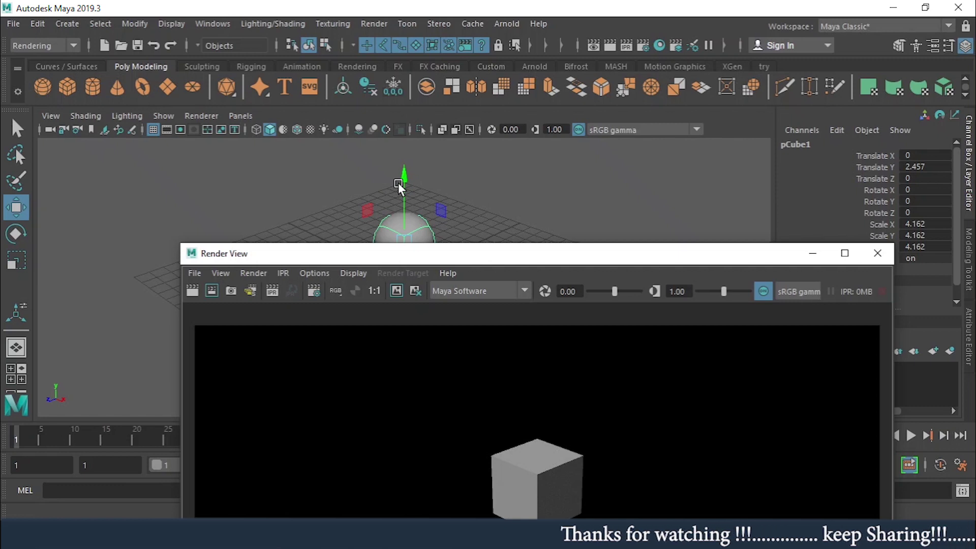
{"action": "left_click_drag", "start_coordinate": [718, 254], "coordinate": [697, 125]}
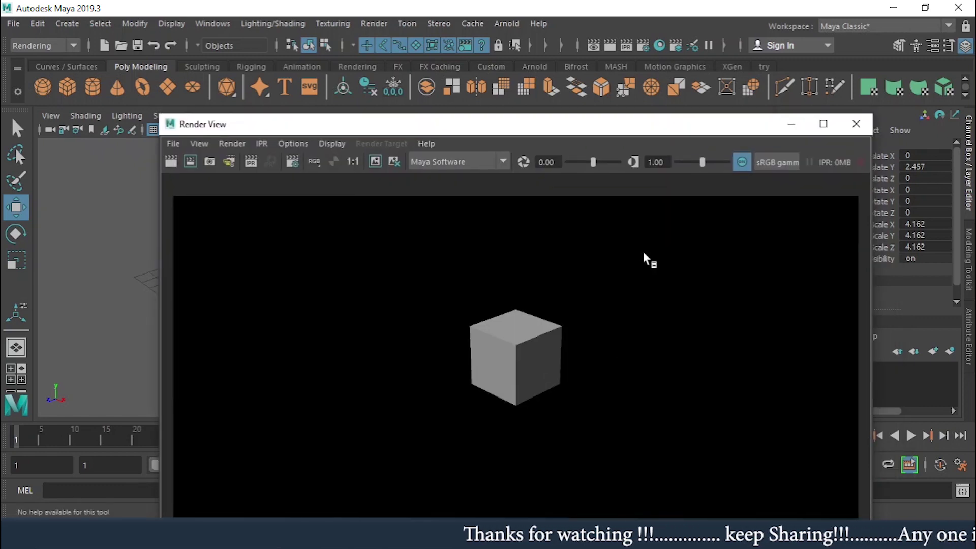
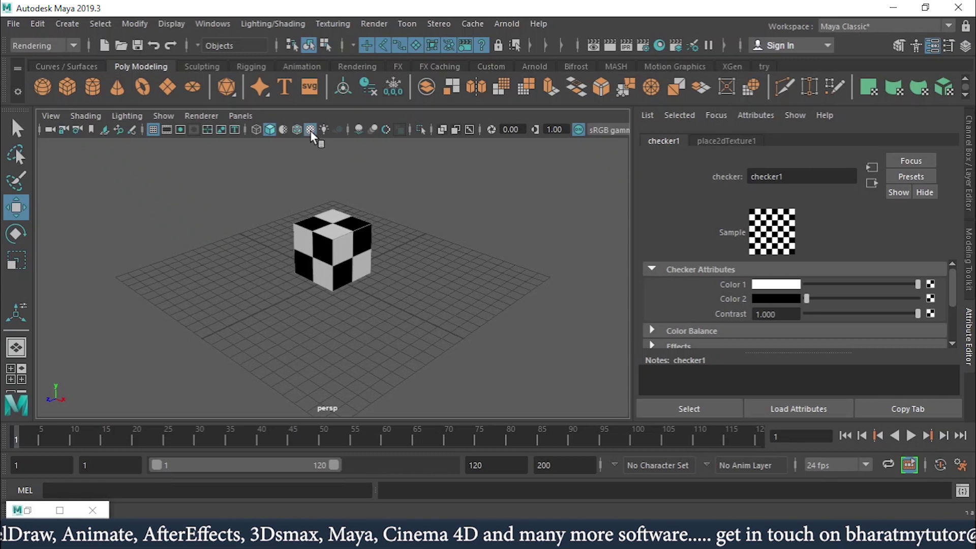
Toggle the viewport's textured display off and on, and create a polygon plane under the cube scaled uniformly to about 26.386
{"action": "left_click", "coordinate": [310, 130]}
{"action": "left_click", "coordinate": [310, 131]}
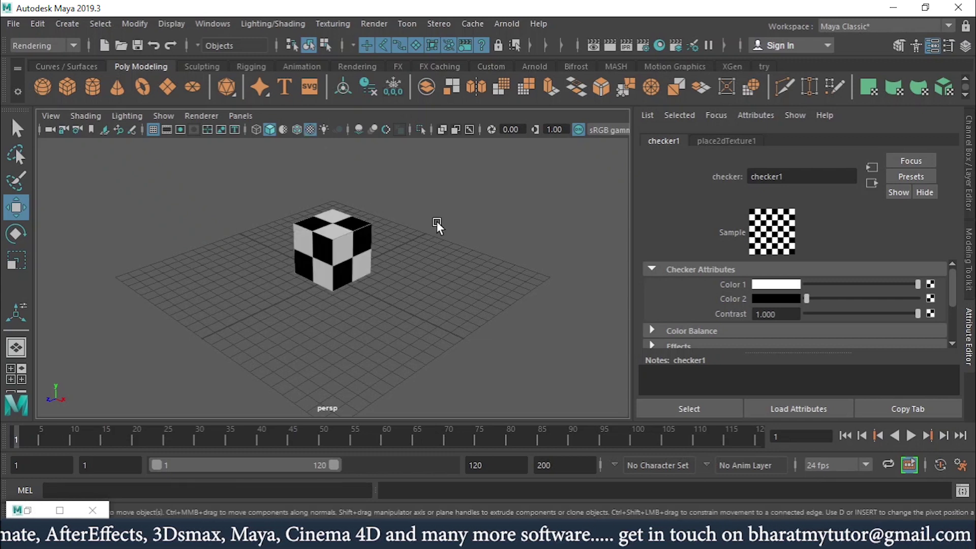
{"action": "left_click", "coordinate": [168, 91]}
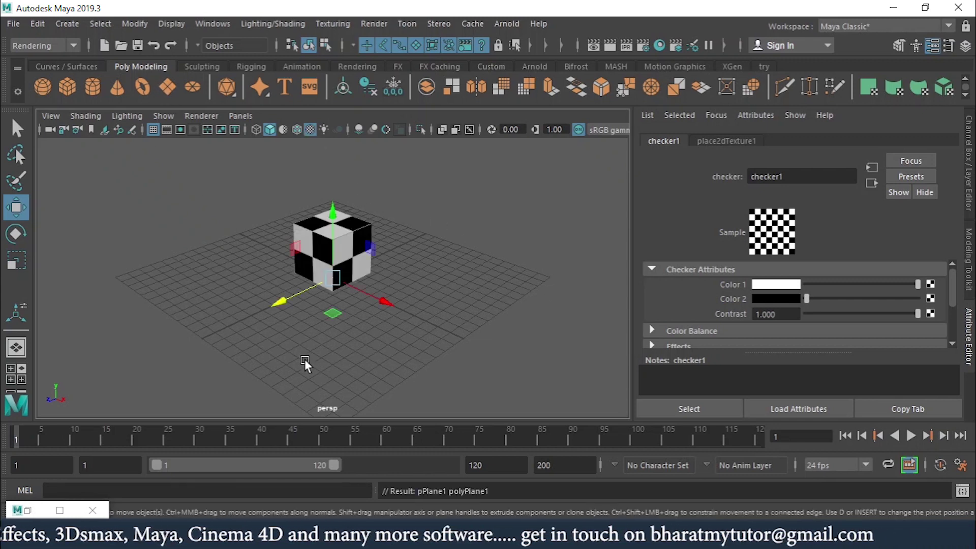
{"action": "key", "text": "r"}
{"action": "left_click_drag", "start_coordinate": [342, 310], "coordinate": [569, 318]}
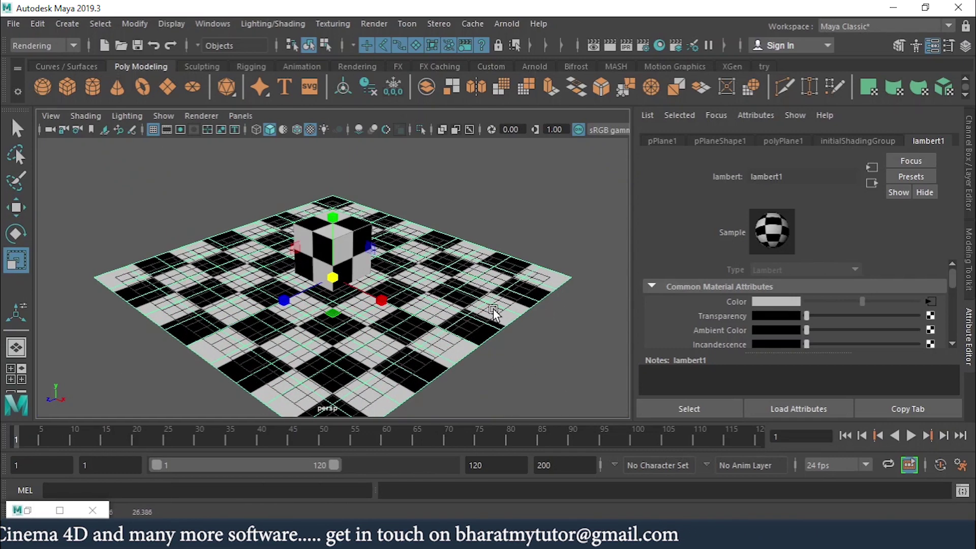
Hide the perspective view's grid, activate the Move tool, and deselect the plane
{"action": "left_click", "coordinate": [154, 129]}
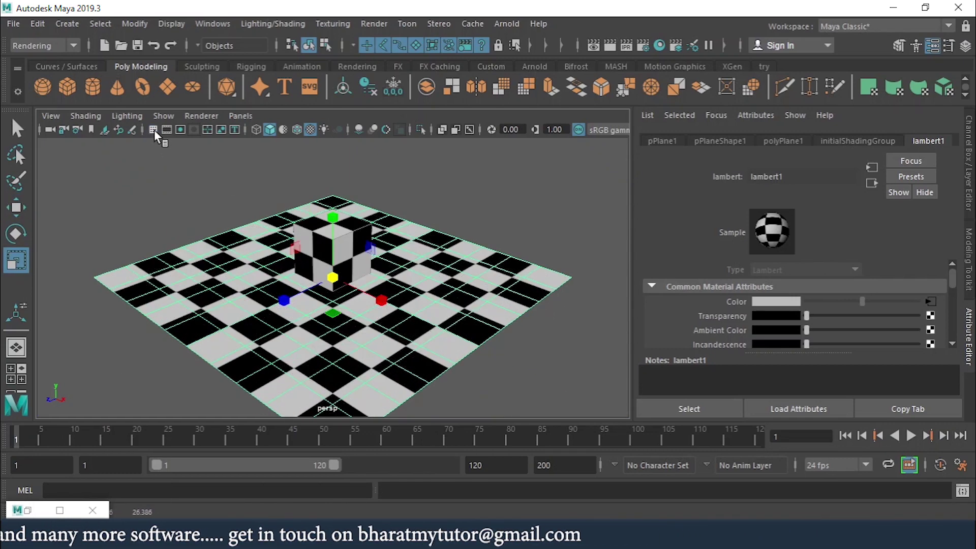
{"action": "key", "text": "w"}
{"action": "left_click", "coordinate": [154, 195]}
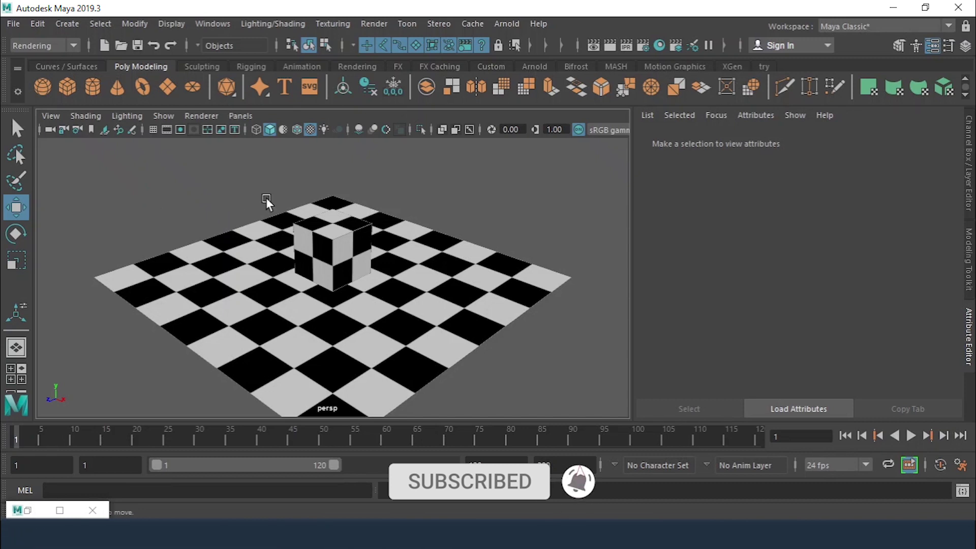
Display the scene with all lights, and place a point light above the plane at about 7.379 in Y and 5.741 in Z, offset in X
{"action": "key", "text": "7"}
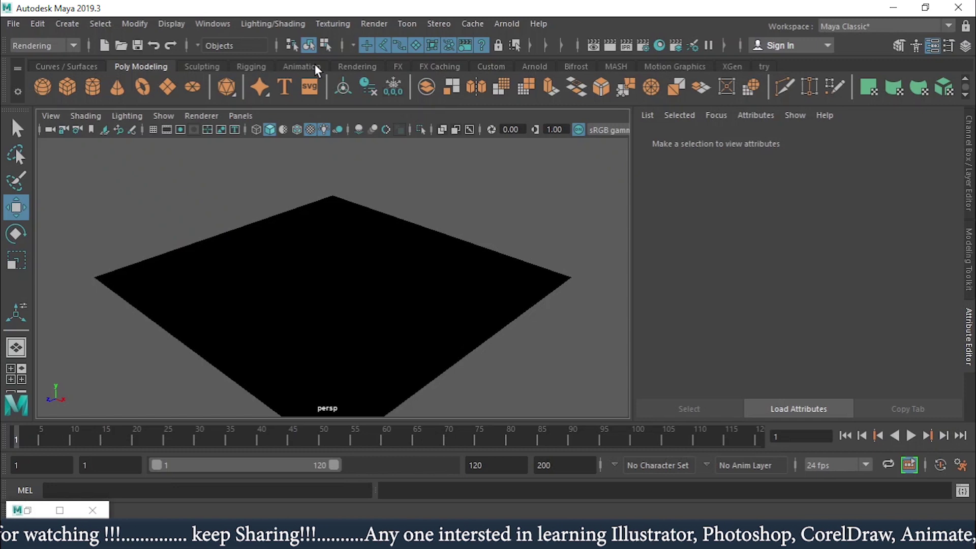
{"action": "left_click", "coordinate": [348, 66]}
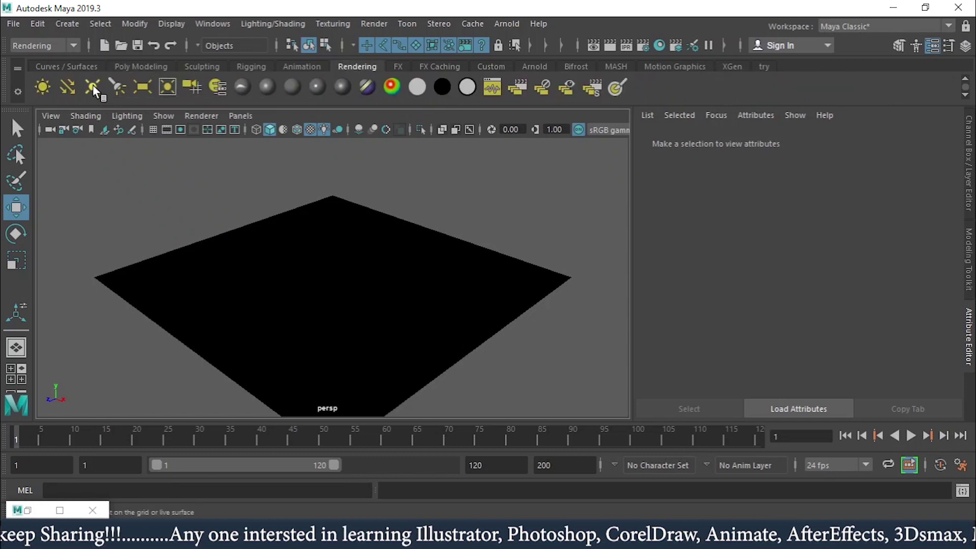
{"action": "left_click", "coordinate": [467, 226]}
{"action": "left_click_drag", "start_coordinate": [333, 206], "coordinate": [341, 109]}
{"action": "mouse_move", "coordinate": [289, 207]}
{"action": "left_mouse_down"}
{"action": "mouse_move", "coordinate": [151, 225]}
{"action": "mouse_move", "coordinate": [229, 197]}
{"action": "mouse_move", "coordinate": [419, 266]}
{"action": "mouse_move", "coordinate": [394, 259]}
{"action": "mouse_move", "coordinate": [333, 298]}
{"action": "mouse_move", "coordinate": [348, 179]}
{"action": "mouse_move", "coordinate": [338, 264]}
{"action": "left_mouse_up"}
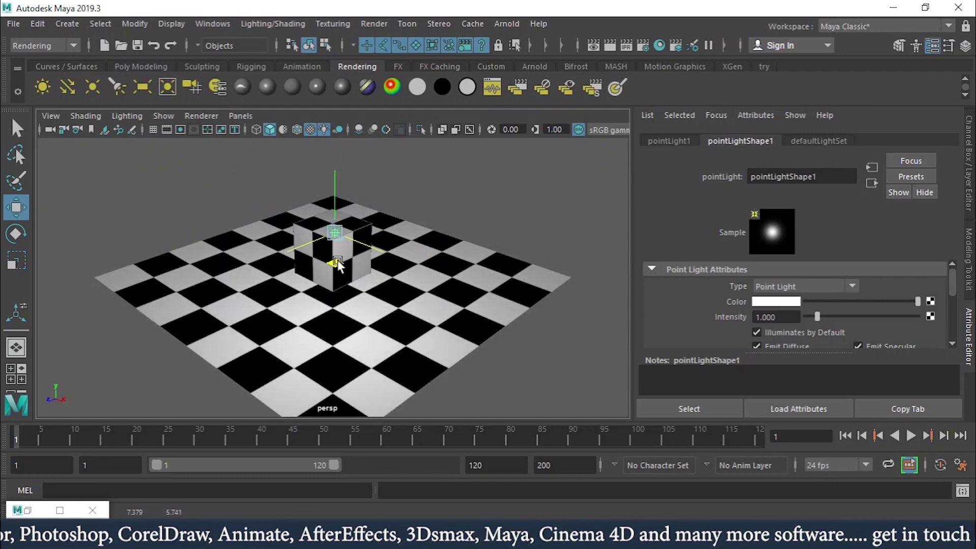
{"action": "left_click_drag", "start_coordinate": [398, 252], "coordinate": [428, 261]}
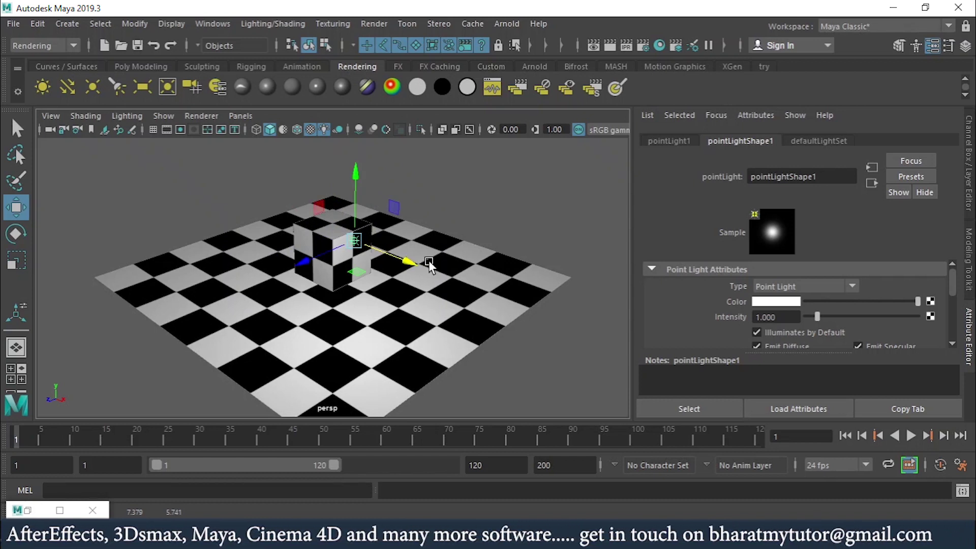
Cycle the viewport through shaded, textured, and lit display modes
{"action": "key", "text": "5"}
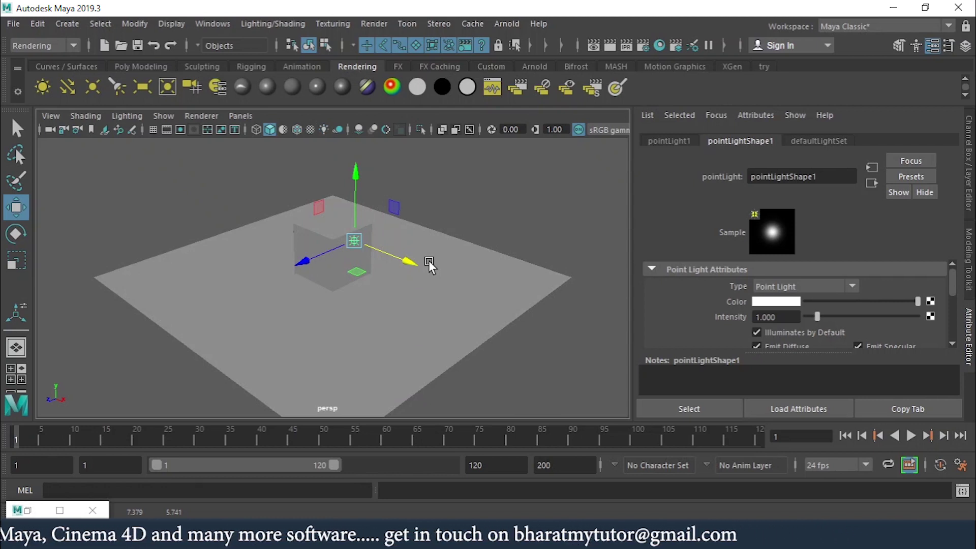
{"action": "key", "text": "6"}
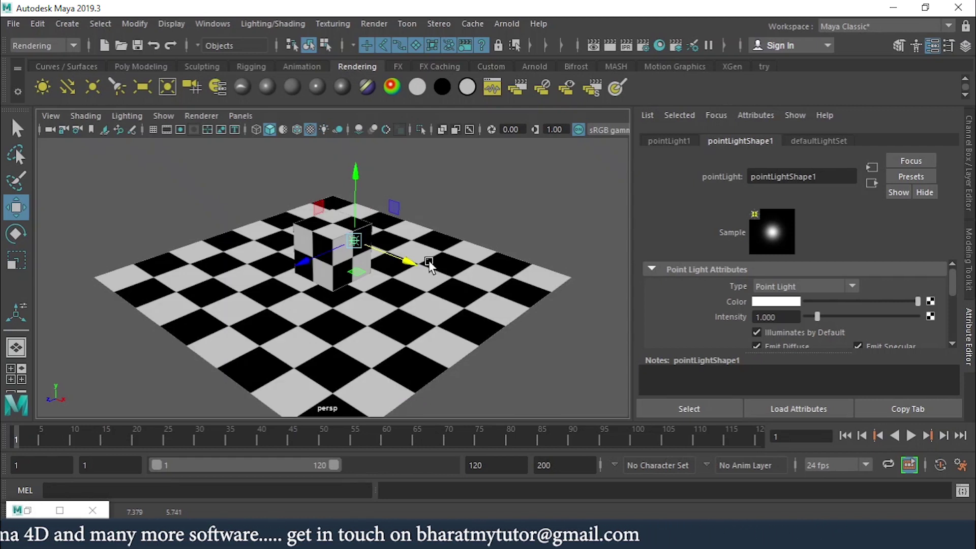
{"action": "key", "text": "7"}
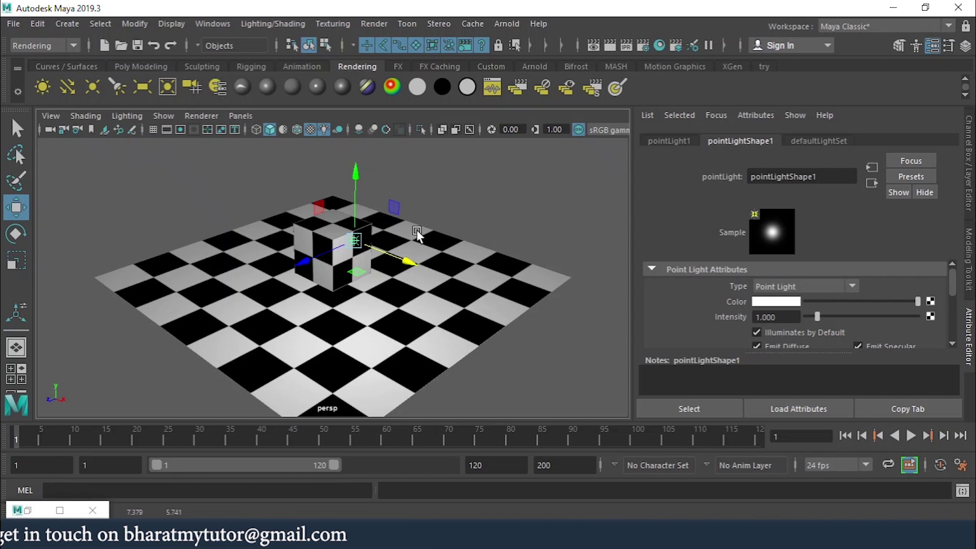
Shrink the Move tool's gizmo on the point light and enlarge it again, twice
{"action": "key", "text": "minus"}
{"action": "key", "text": "minus"}
{"action": "key", "text": "minus"}
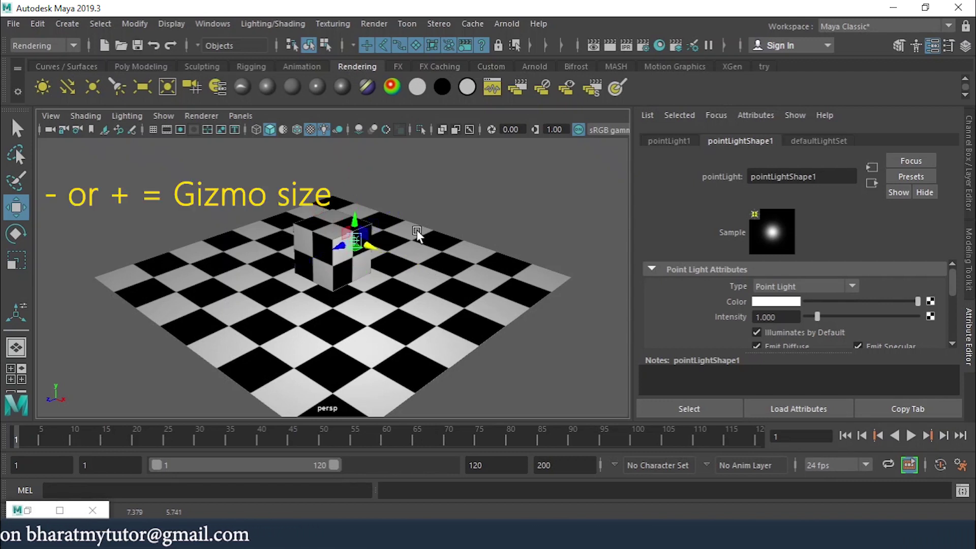
{"action": "key", "text": "equal"}
{"action": "key", "text": "equal"}
{"action": "key", "text": "equal"}
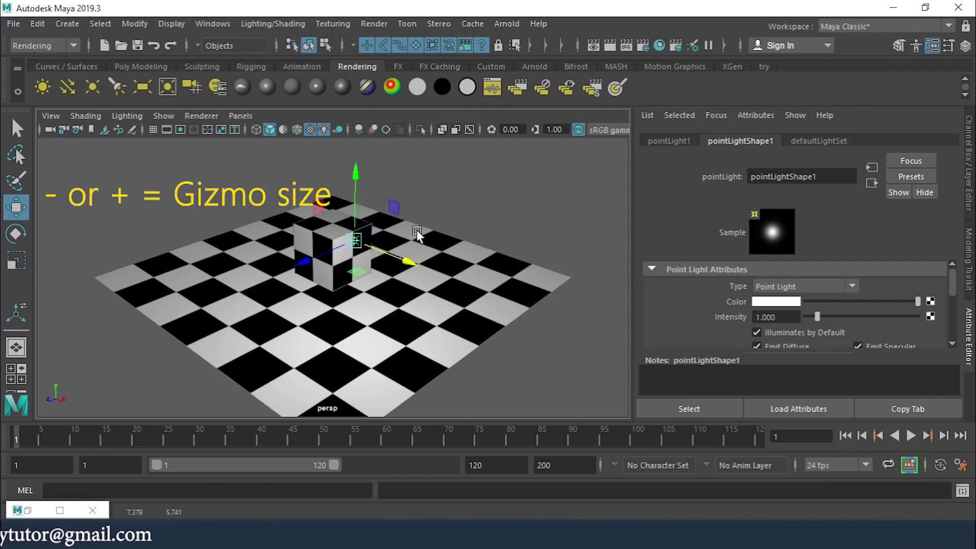
{"action": "key", "text": "minus"}
{"action": "key", "text": "minus"}
{"action": "key", "text": "equal"}
{"action": "key", "text": "equal"}
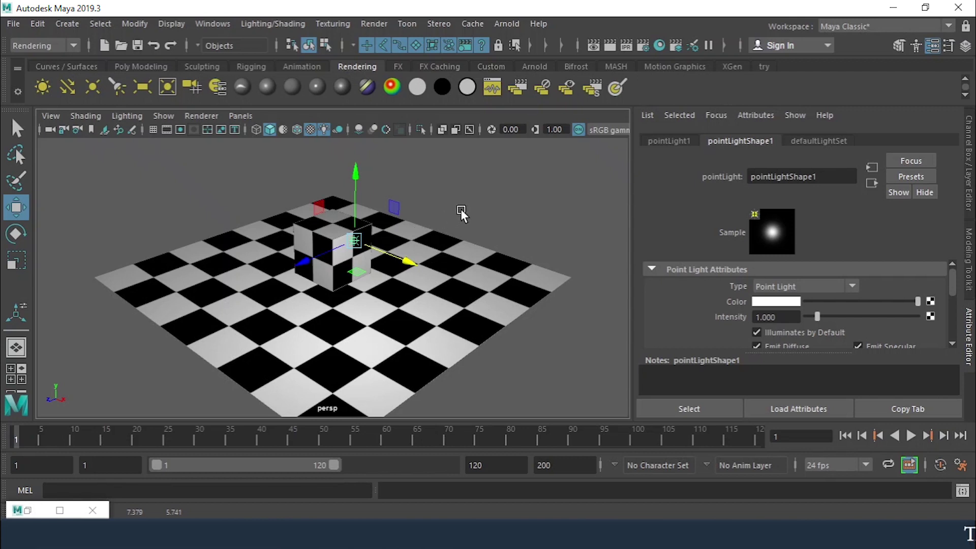
Delete the point light and return the viewport to textured display without scene lighting, leaving nothing selected
{"action": "key", "text": "Delete"}
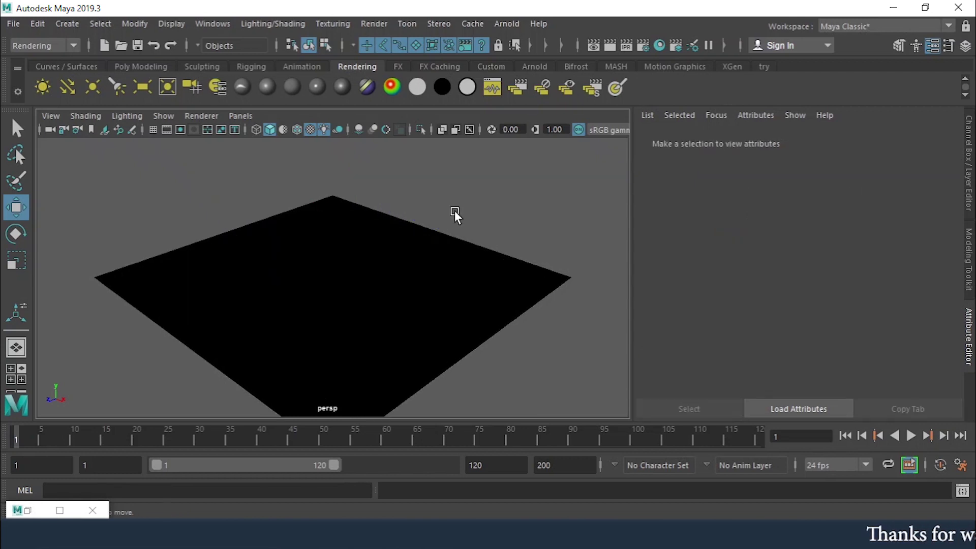
{"action": "key", "text": "5"}
{"action": "left_click", "coordinate": [319, 246]}
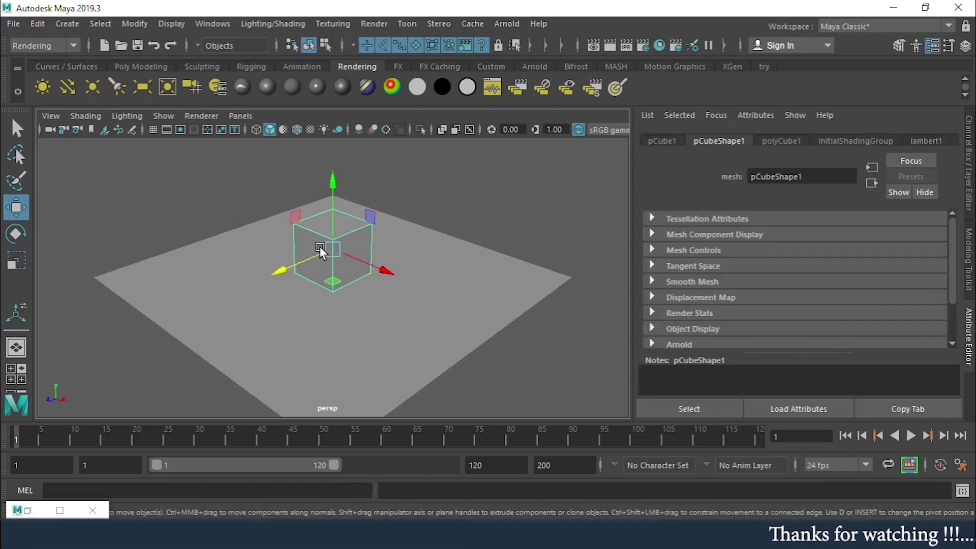
{"action": "key", "text": "6"}
{"action": "left_click", "coordinate": [467, 208]}
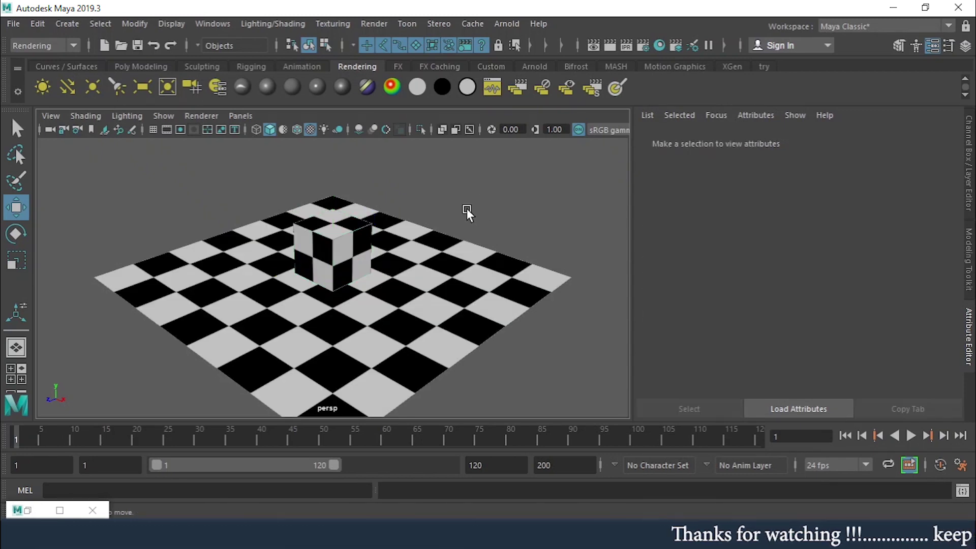
Select the cube and examine it by tumbling, tracking, and dollying the perspective camera
{"action": "left_click", "coordinate": [346, 242]}
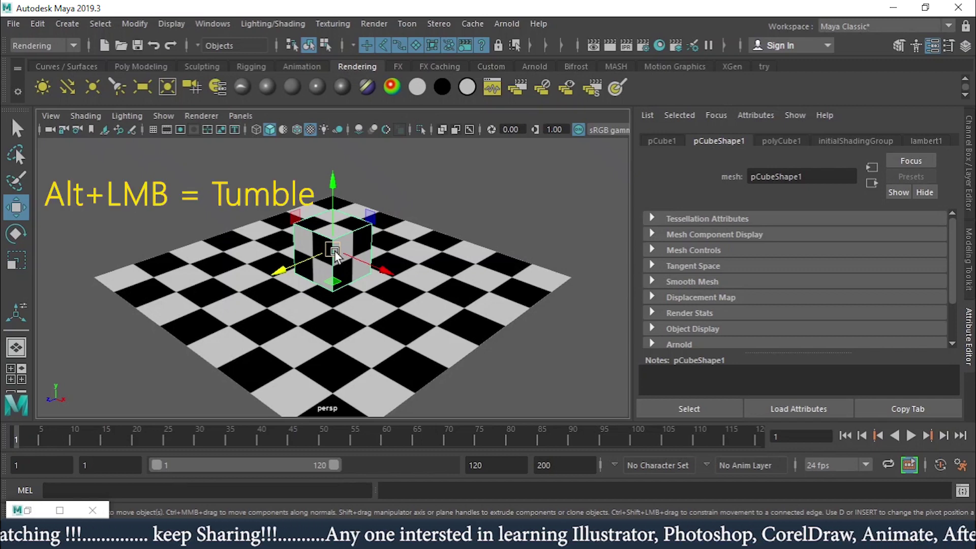
{"action": "left_click_drag", "start_coordinate": [314, 261], "coordinate": [327, 284], "text": "alt"}
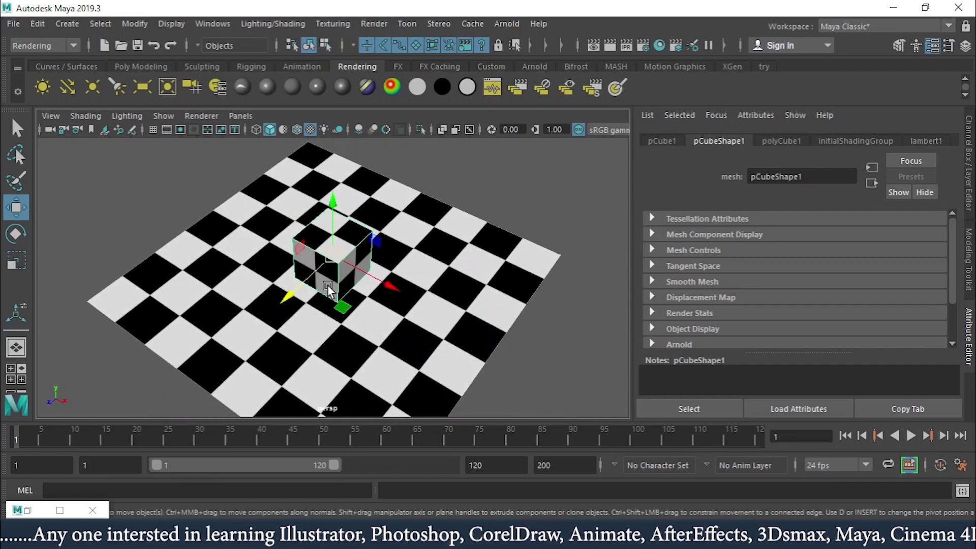
{"action": "mouse_move", "coordinate": [328, 281]}
{"action": "middle_mouse_down", "text": "alt"}
{"action": "mouse_move", "coordinate": [365, 250]}
{"action": "mouse_move", "coordinate": [307, 280]}
{"action": "mouse_move", "coordinate": [312, 269]}
{"action": "mouse_move", "coordinate": [341, 280]}
{"action": "mouse_move", "coordinate": [326, 266]}
{"action": "middle_mouse_up", "text": "alt"}
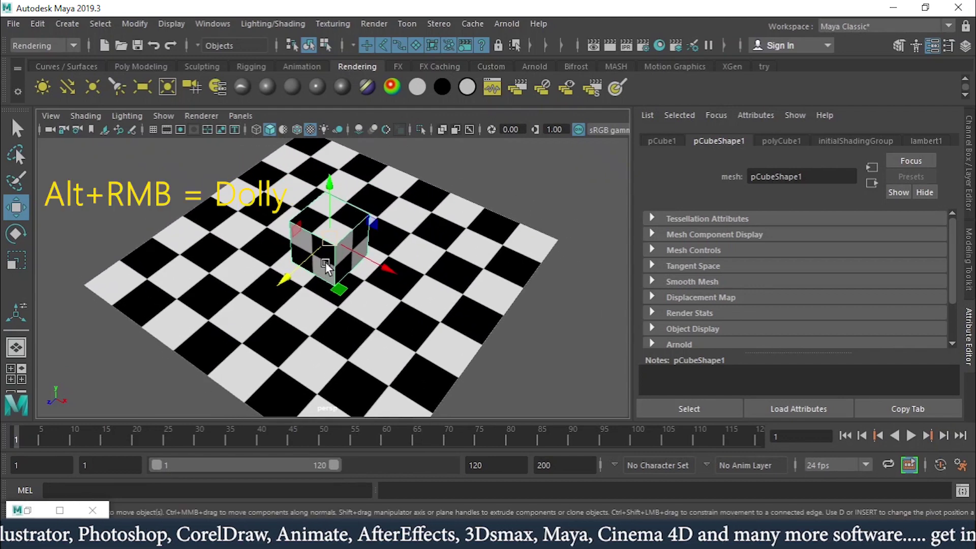
{"action": "right_click_drag", "start_coordinate": [326, 261], "coordinate": [478, 298], "text": "alt"}
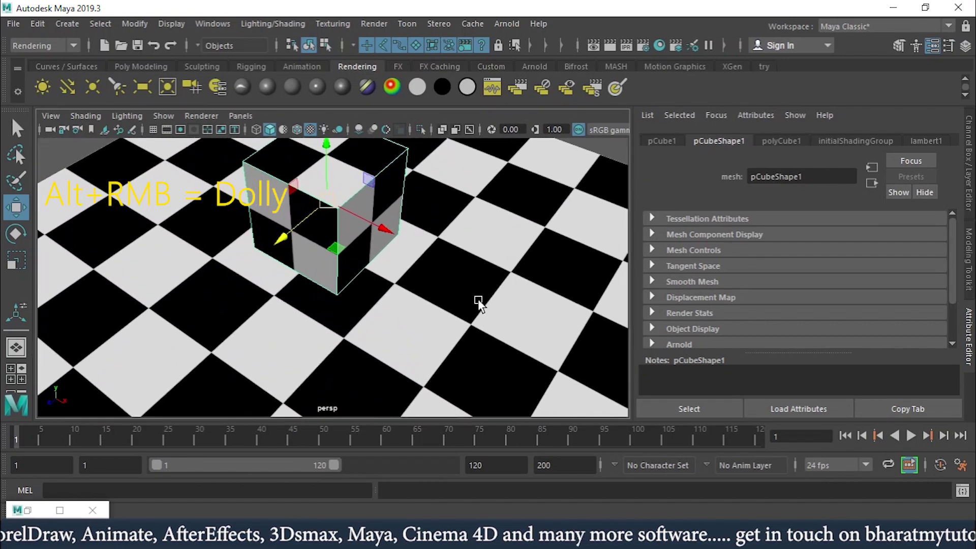
{"action": "left_click_drag", "start_coordinate": [409, 283], "coordinate": [452, 268], "text": "alt"}
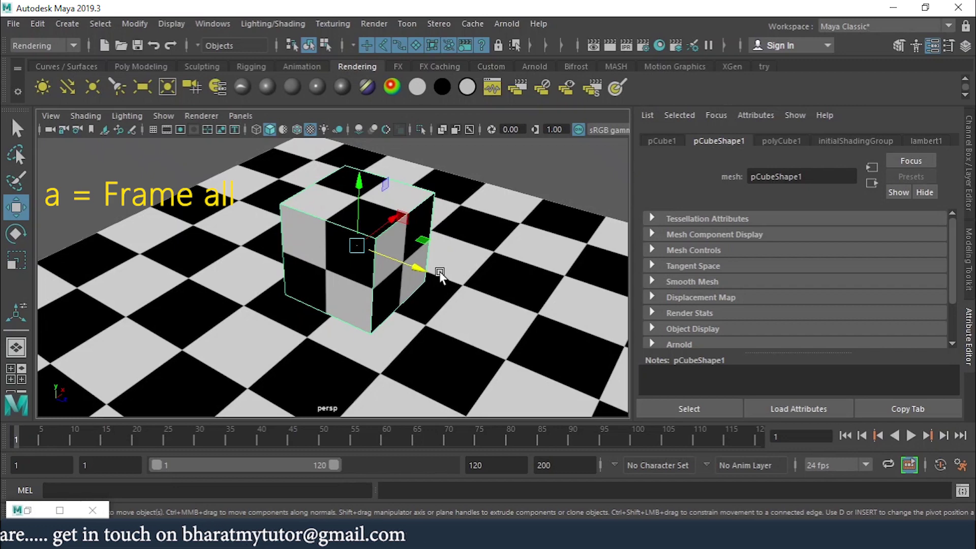
Frame all objects in the perspective view and deselect the cube
{"action": "key", "text": "a"}
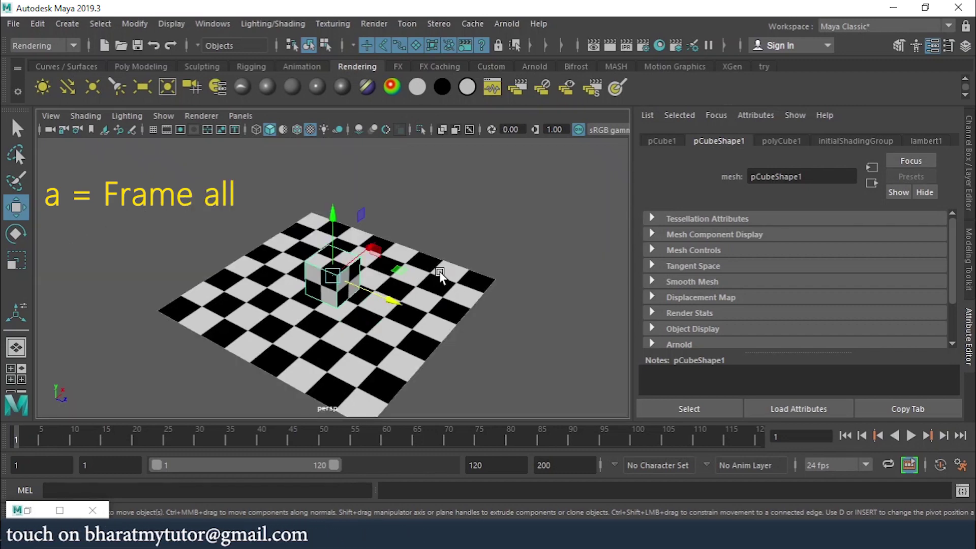
{"action": "left_click", "coordinate": [50, 118]}
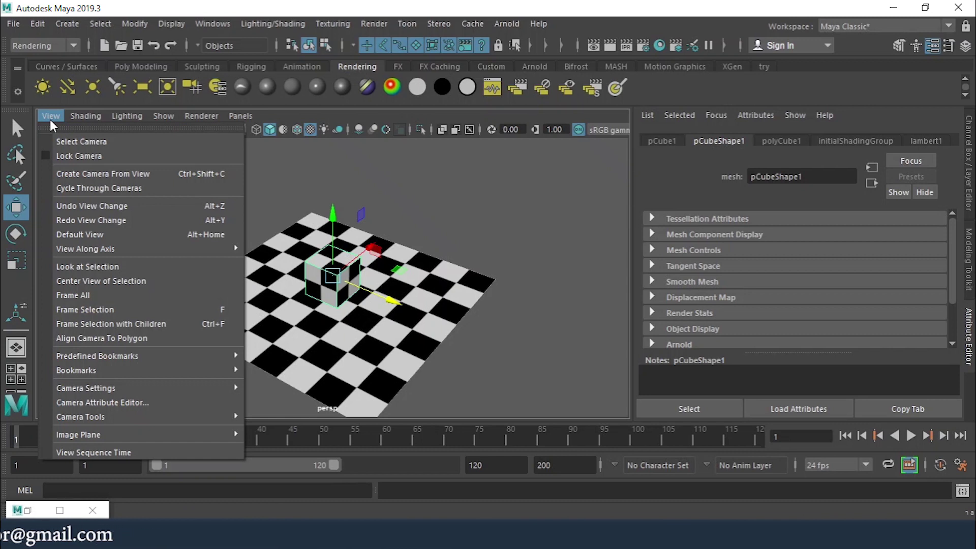
{"action": "left_click", "coordinate": [90, 289]}
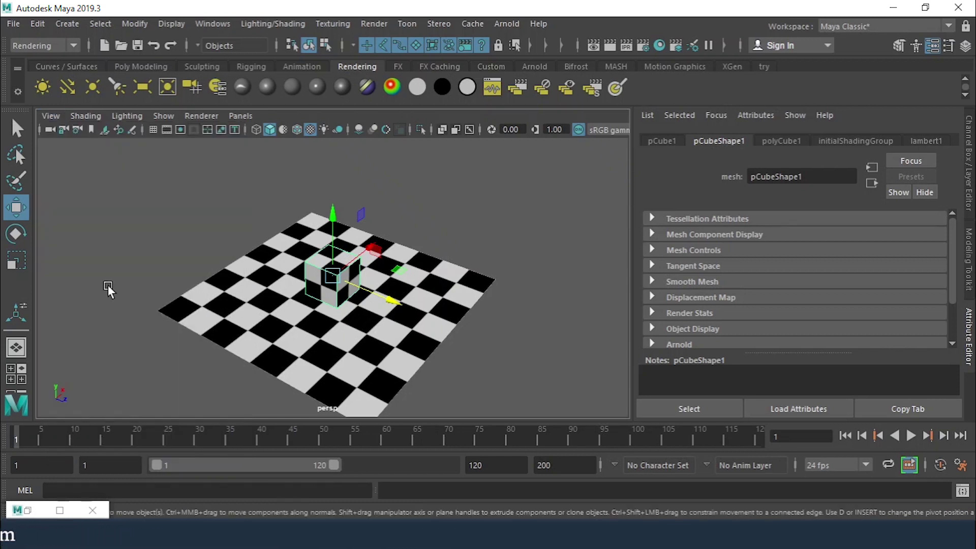
{"action": "left_click", "coordinate": [55, 119]}
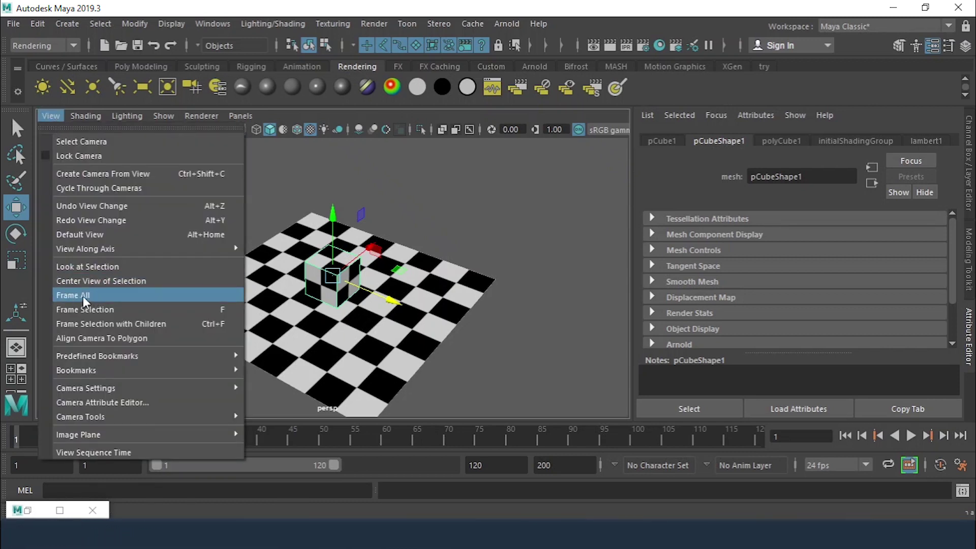
{"action": "left_click", "coordinate": [289, 174]}
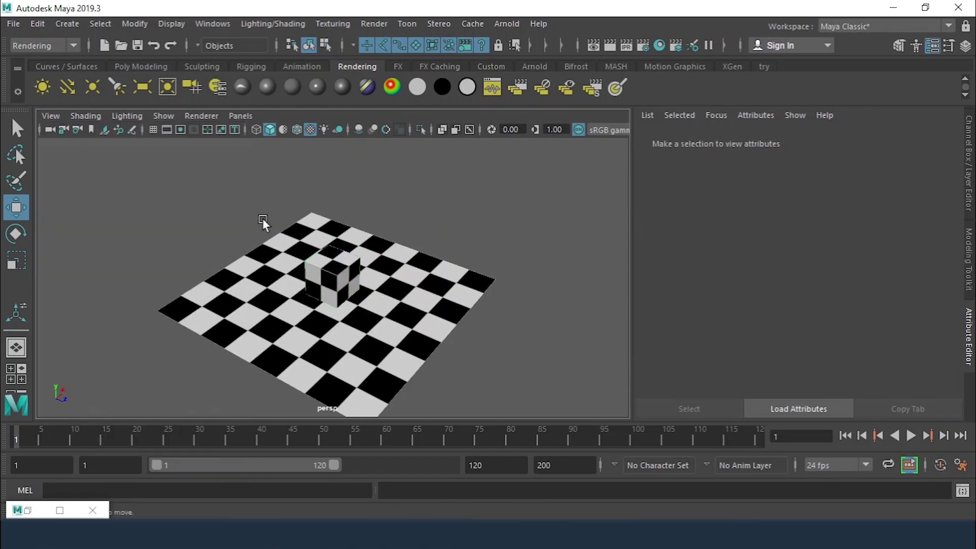
Select the cube and frame it in the perspective view, and switch to the four-view layout
{"action": "left_click", "coordinate": [336, 277]}
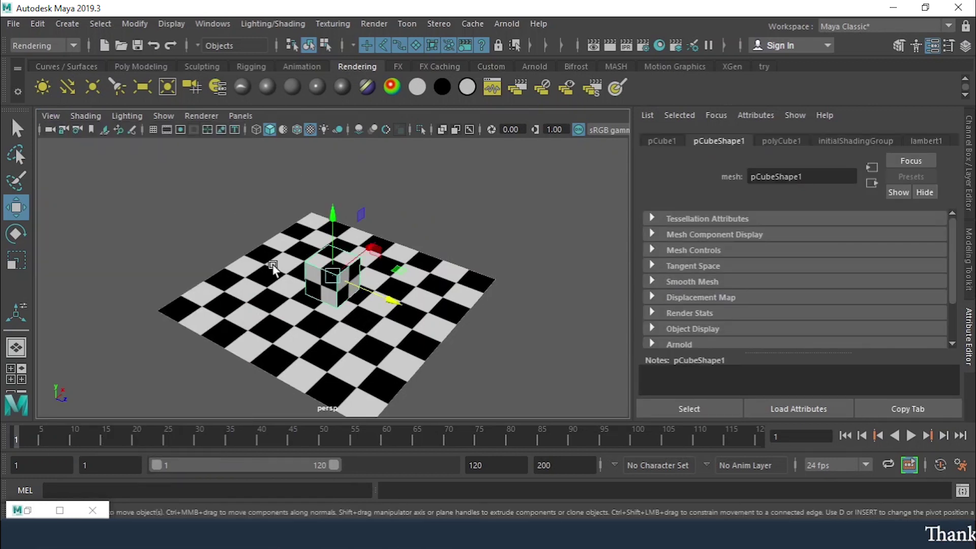
{"action": "key", "text": "f"}
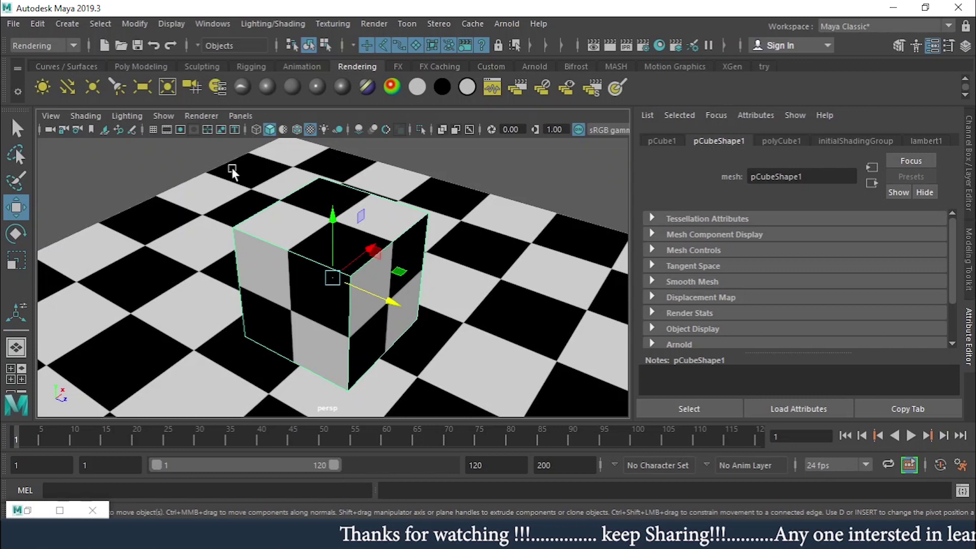
{"action": "left_click", "coordinate": [23, 368]}
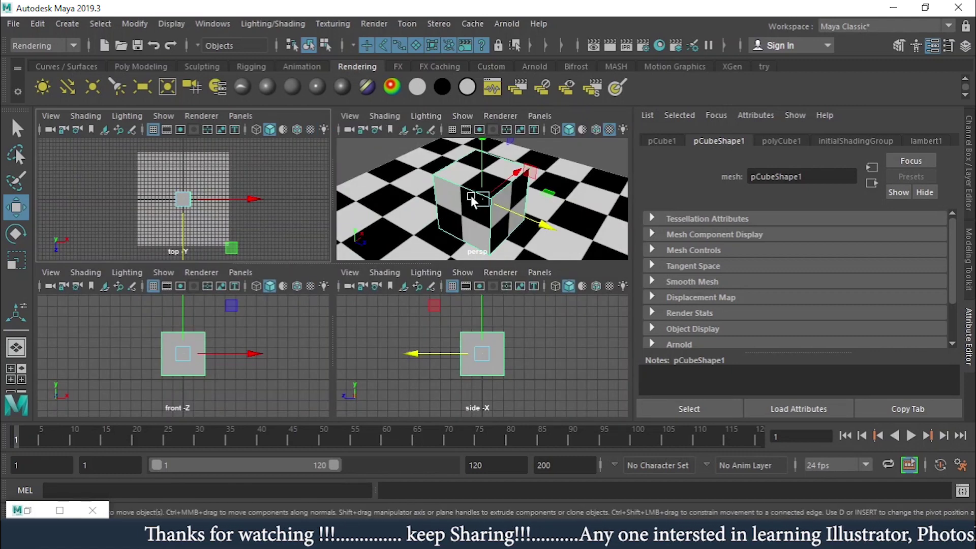
{"action": "scroll", "coordinate": [469, 188], "scroll_direction": "down", "scroll_amount": 5}
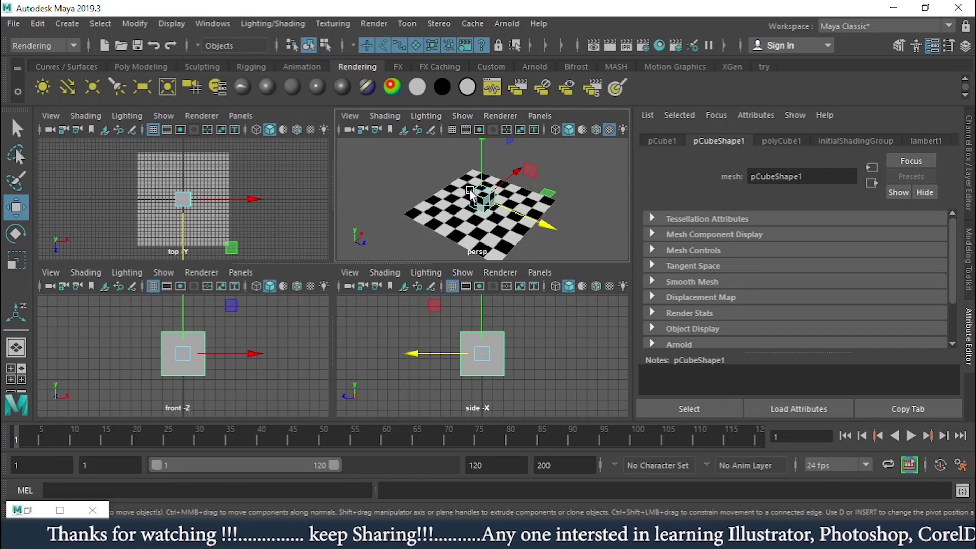
Zoom the individual views, frame all objects in all four views, and frame the selected cube in every view
{"action": "scroll", "coordinate": [182, 198], "scroll_direction": "up", "scroll_amount": 2}
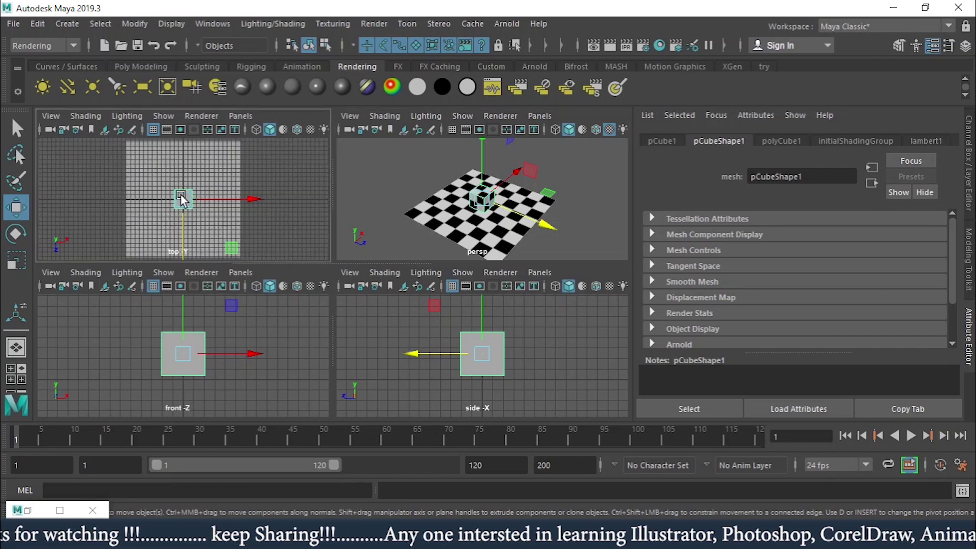
{"action": "left_click", "coordinate": [191, 365]}
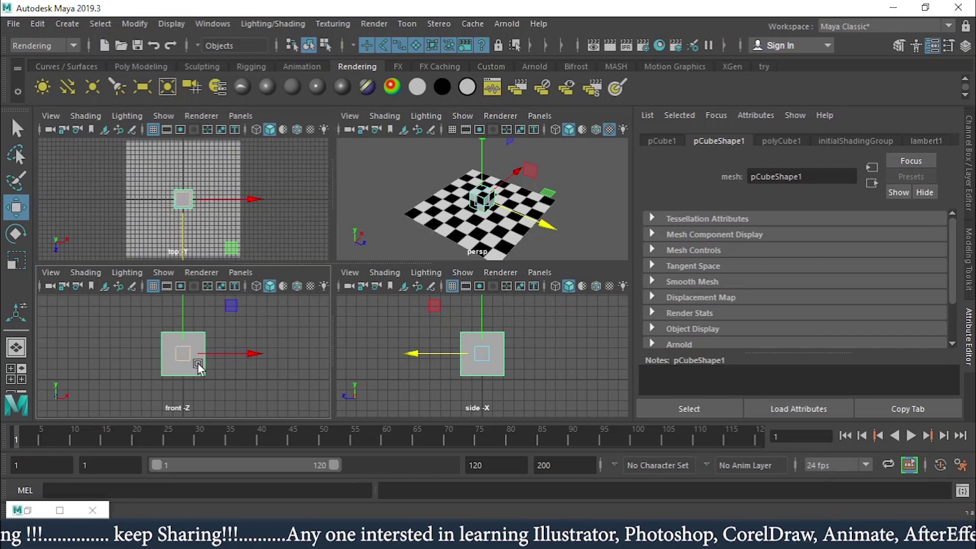
{"action": "middle_click", "coordinate": [454, 334]}
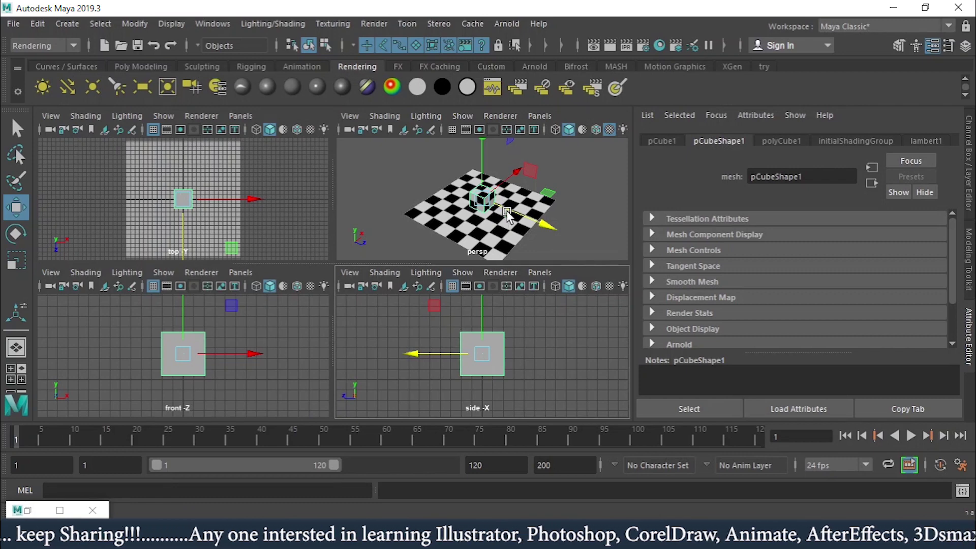
{"action": "scroll", "coordinate": [474, 202], "scroll_direction": "up", "scroll_amount": 3}
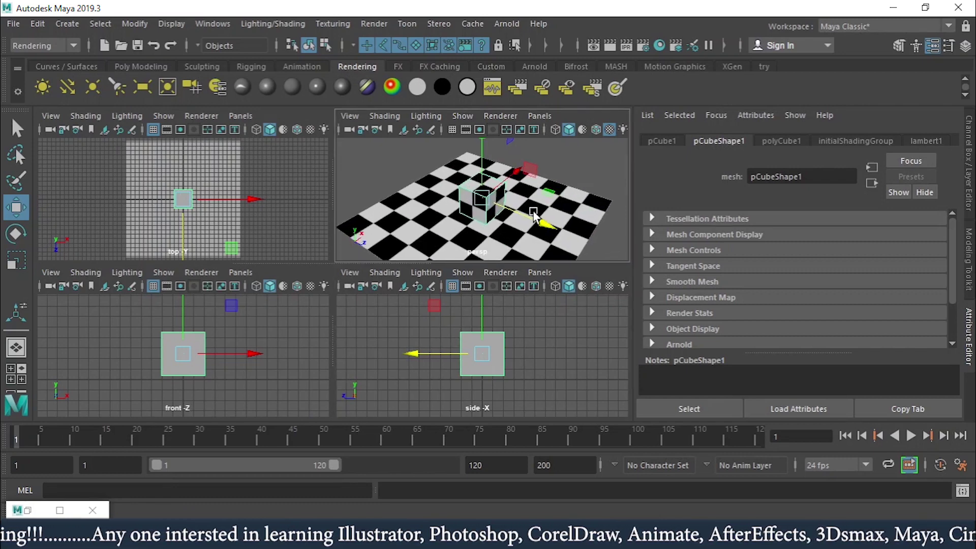
{"action": "scroll", "coordinate": [213, 184], "scroll_direction": "up", "scroll_amount": 2}
{"action": "scroll", "coordinate": [224, 315], "scroll_direction": "up", "scroll_amount": 3}
{"action": "scroll", "coordinate": [453, 364], "scroll_direction": "up", "scroll_amount": 2}
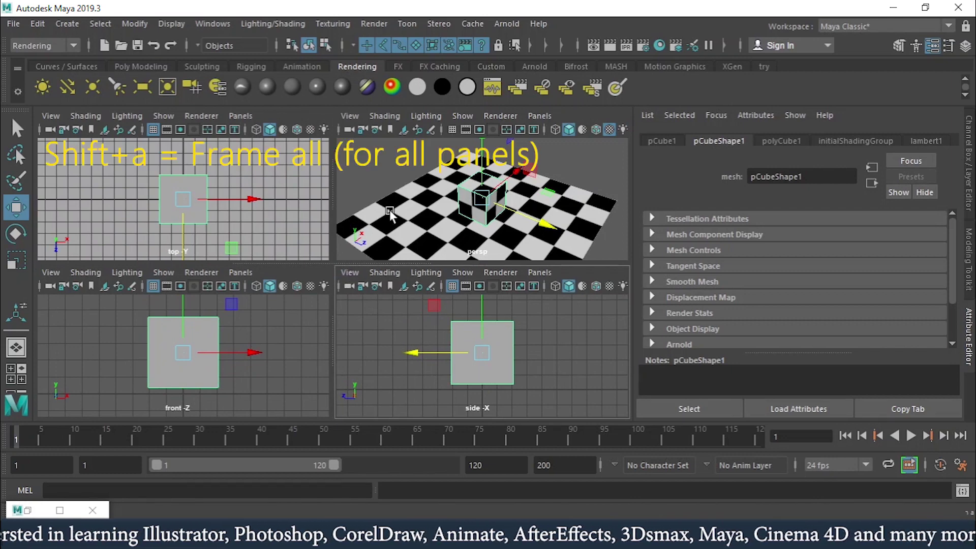
{"action": "key", "text": "shift+a"}
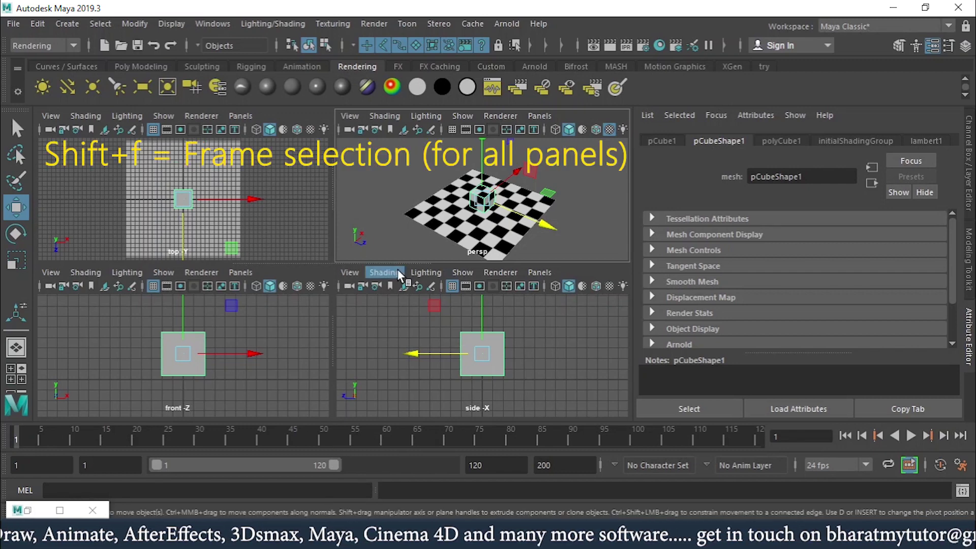
{"action": "key", "text": "shift+f"}
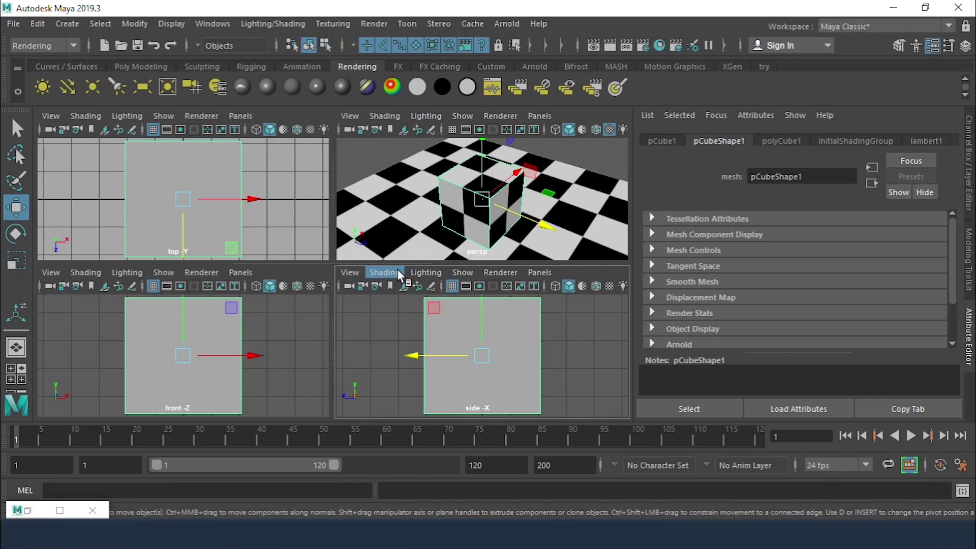
Frame all objects in all four views and maximize the perspective view
{"action": "left_click", "coordinate": [51, 115]}
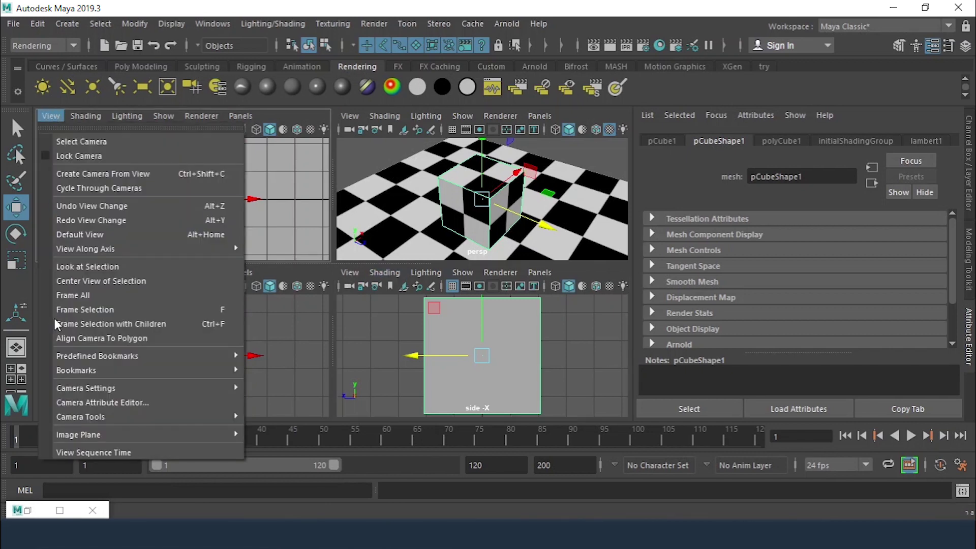
{"action": "left_click", "coordinate": [82, 294]}
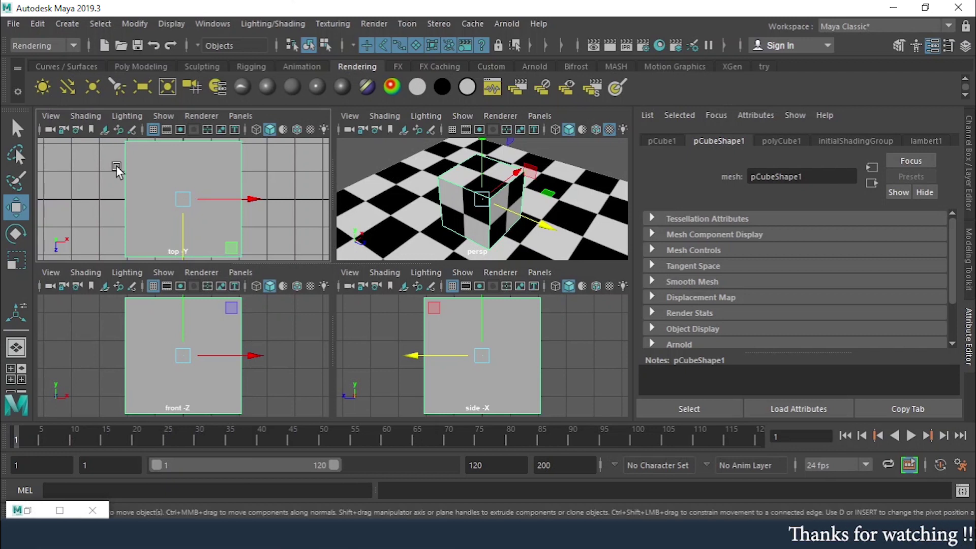
{"action": "key", "text": "shift+a"}
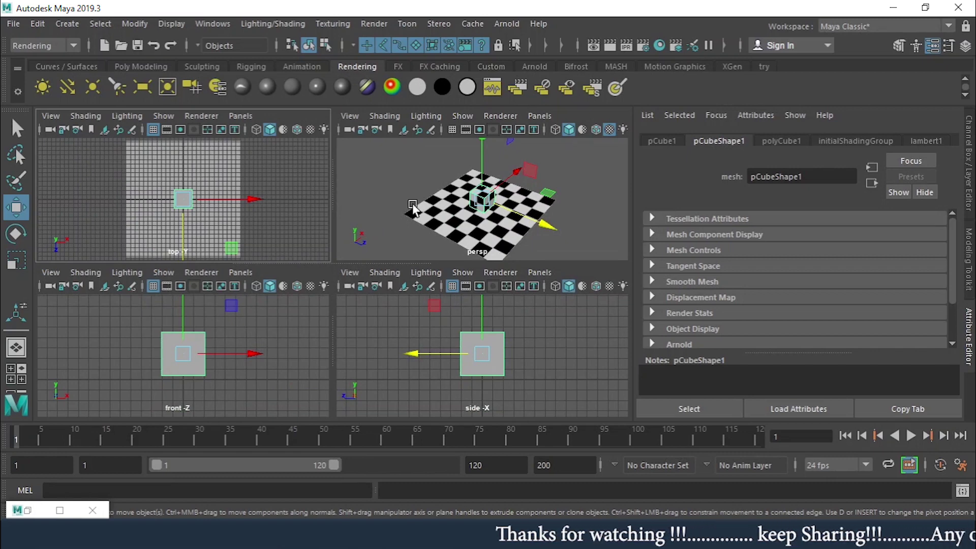
{"action": "key", "text": "space"}
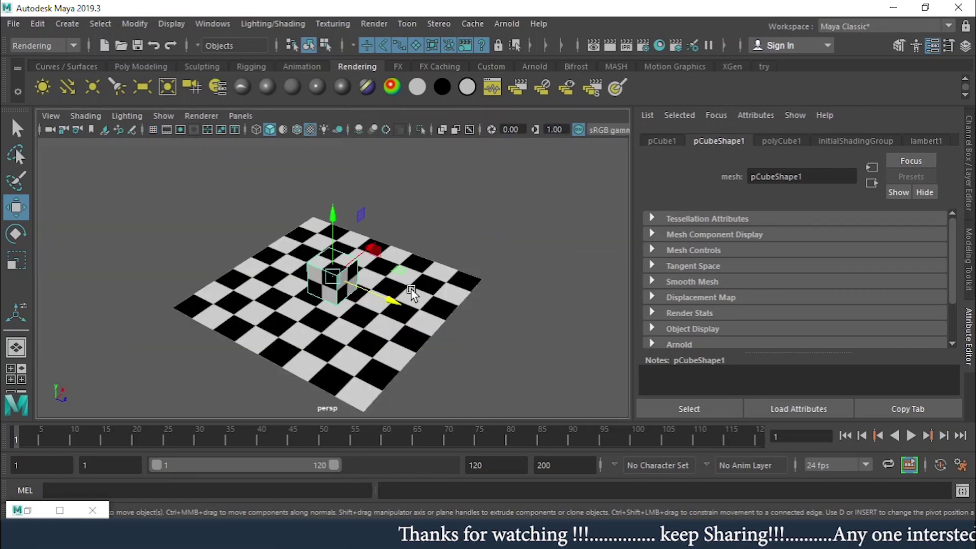
Duplicate the cube and move the copy along the Z axis to sit beside the original with a small gap
{"action": "scroll", "coordinate": [402, 274], "scroll_direction": "up", "scroll_amount": 5}
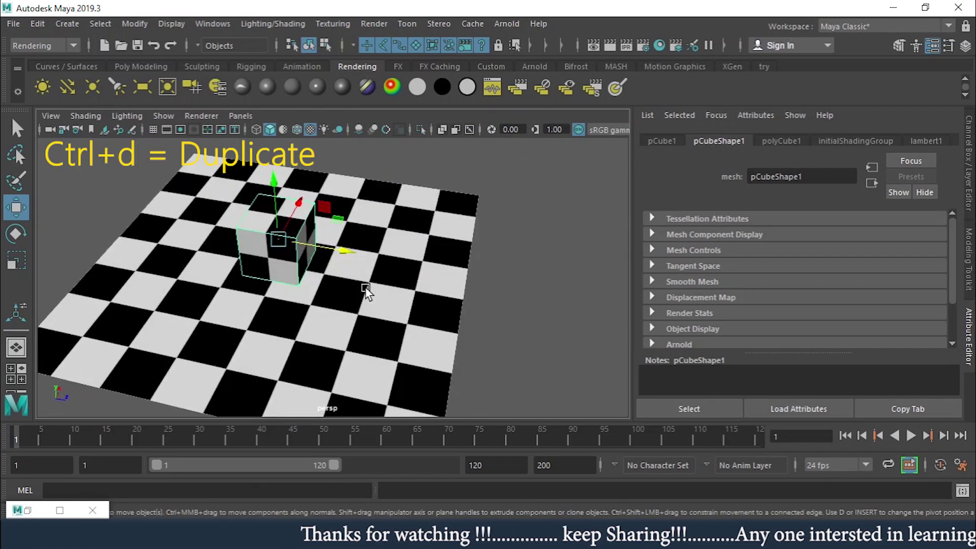
{"action": "key", "text": "ctrl+d"}
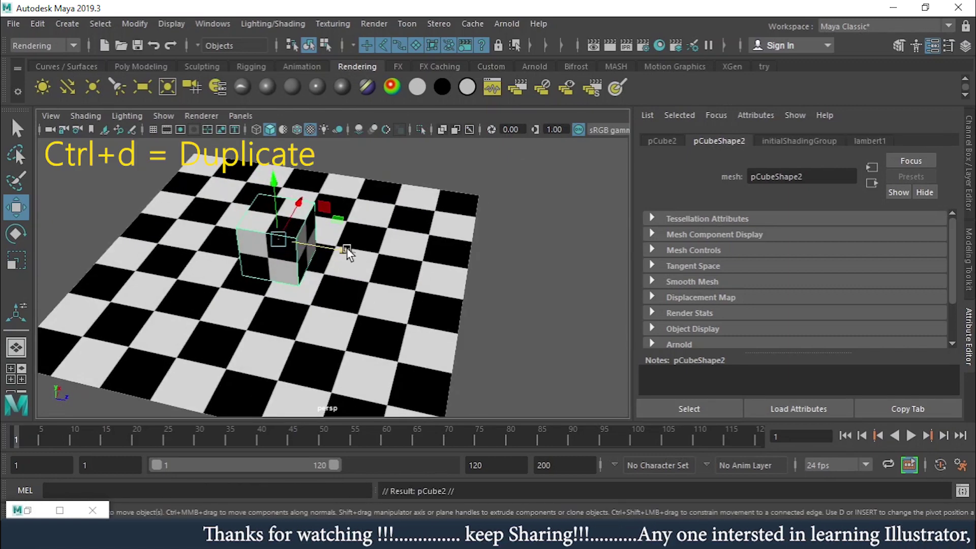
{"action": "left_click_drag", "start_coordinate": [343, 247], "coordinate": [437, 265]}
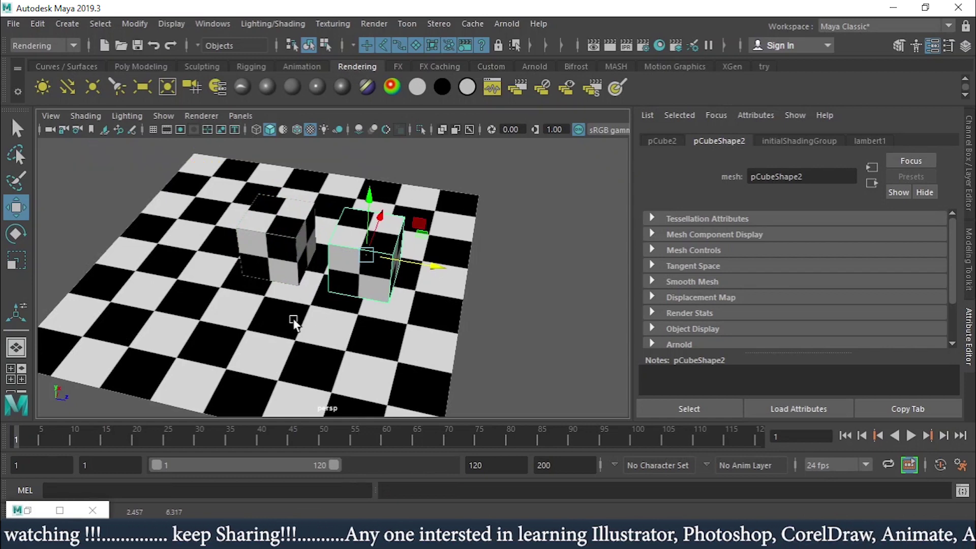
Extend the row with four more evenly spaced cubes using Duplicate with Transform
{"action": "left_click_drag", "start_coordinate": [292, 319], "coordinate": [346, 298], "text": "alt"}
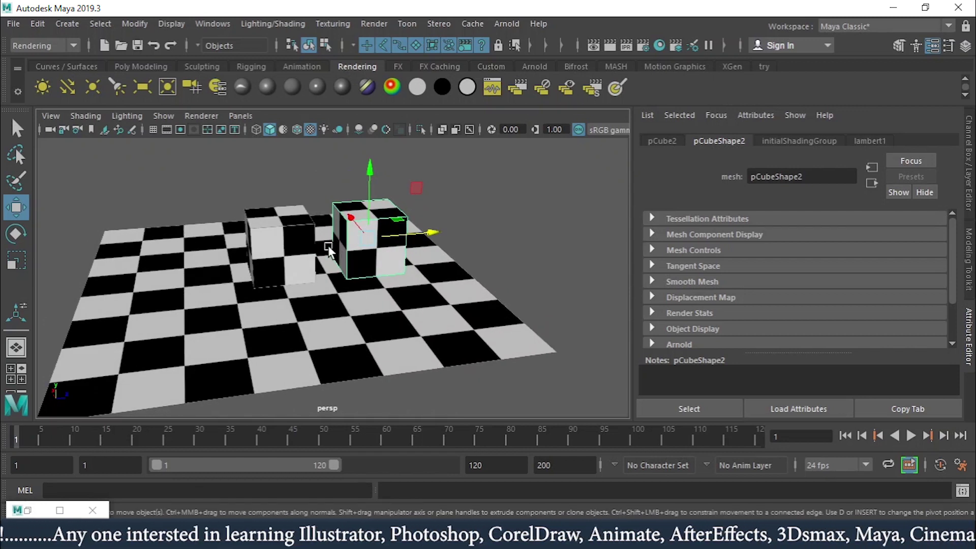
{"action": "key", "text": "shift+d"}
{"action": "key", "text": "shift+d"}
{"action": "key", "text": "shift+d"}
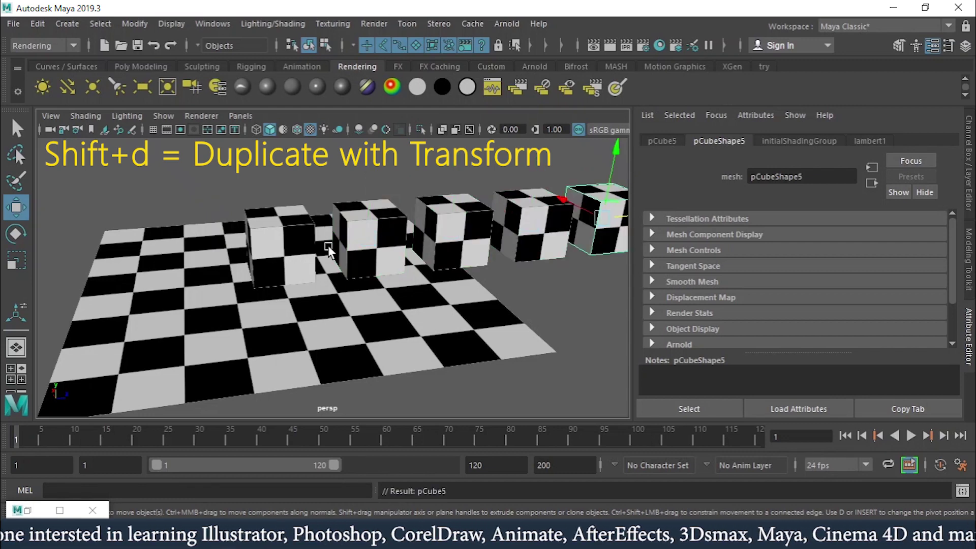
{"action": "key", "text": "shift+d"}
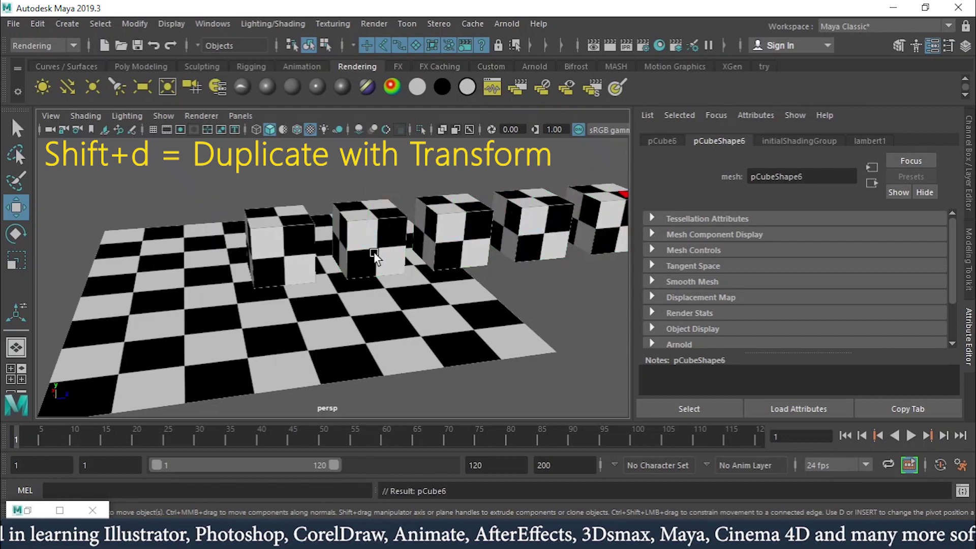
{"action": "scroll", "coordinate": [399, 253], "scroll_direction": "down", "scroll_amount": 5}
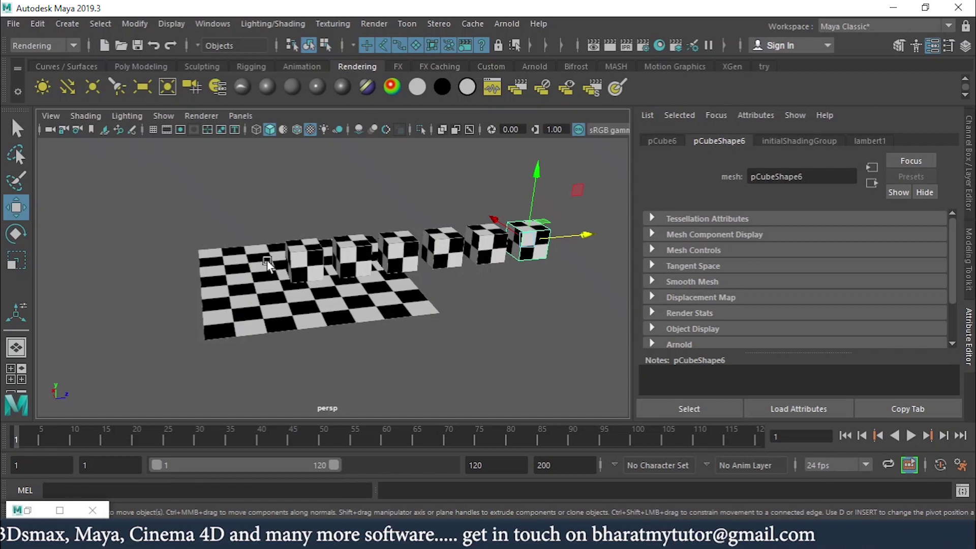
Try to repeat the last command, and reselect the end cube of the row
{"action": "key", "text": "g"}
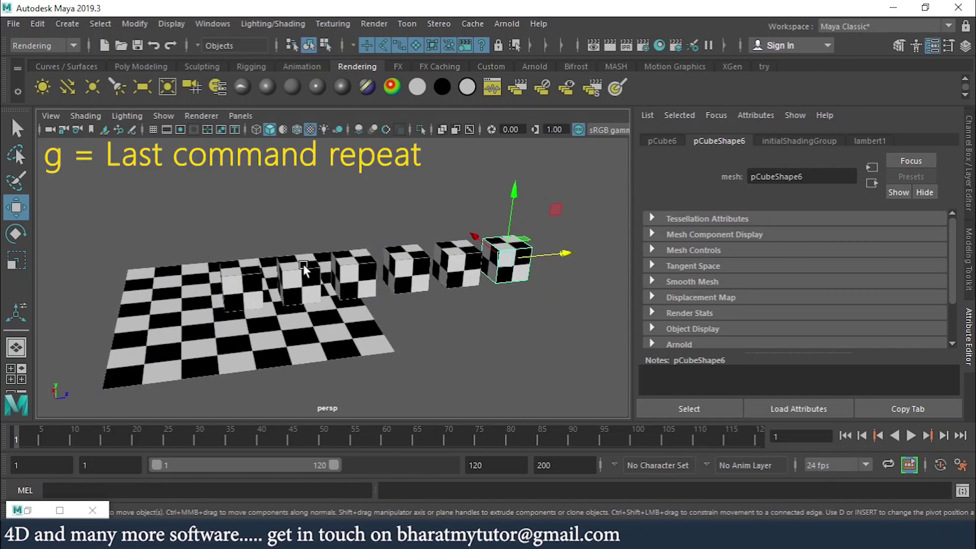
{"action": "left_click", "coordinate": [320, 206]}
{"action": "left_click", "coordinate": [506, 254]}
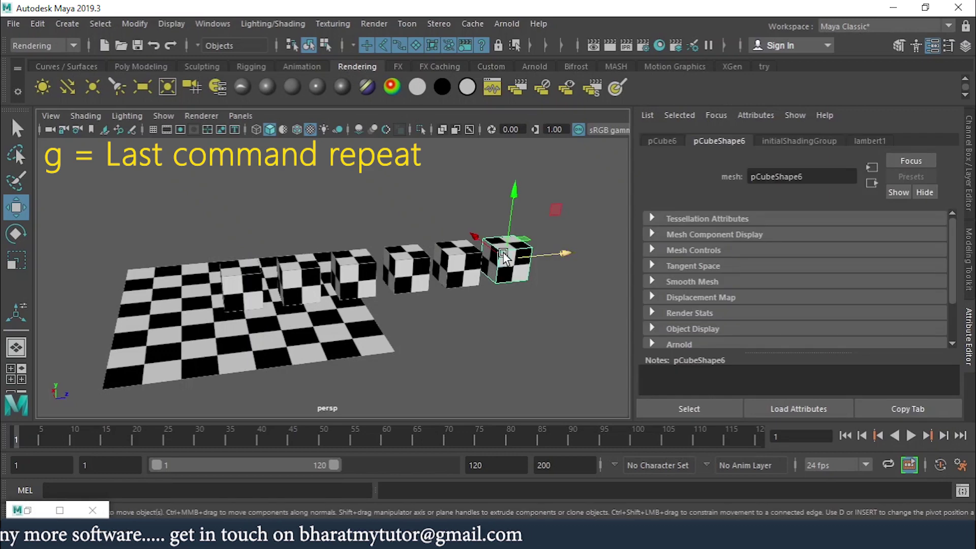
Show the viewport shaded without textures and extrude the top face of the fourth cube in the row upward by about 3.99
{"action": "scroll", "coordinate": [539, 272], "scroll_direction": "up", "scroll_amount": 5}
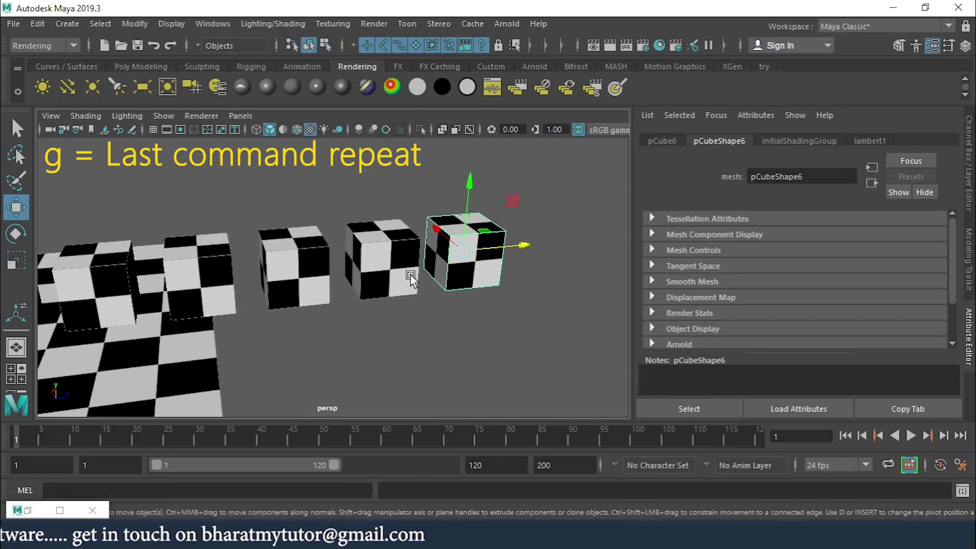
{"action": "key", "text": "5"}
{"action": "left_click", "coordinate": [326, 263]}
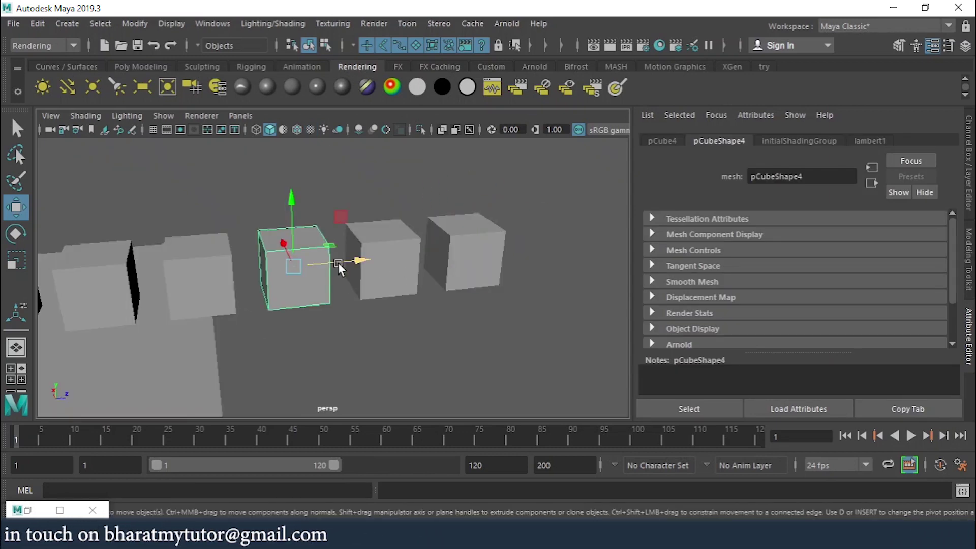
{"action": "right_click_drag", "start_coordinate": [314, 287], "coordinate": [326, 187]}
{"action": "left_click", "coordinate": [301, 236]}
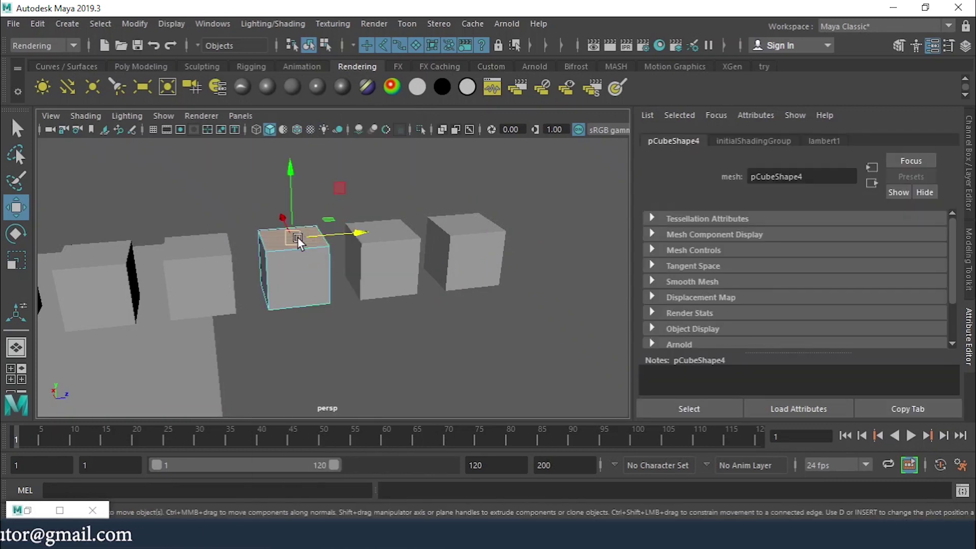
{"action": "key", "text": "ctrl+e"}
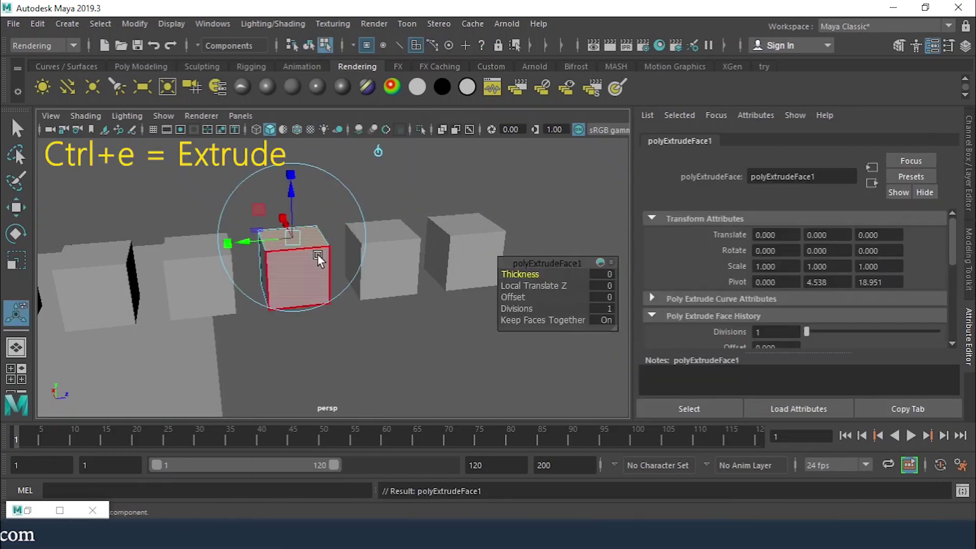
{"action": "left_click_drag", "start_coordinate": [295, 192], "coordinate": [299, 130]}
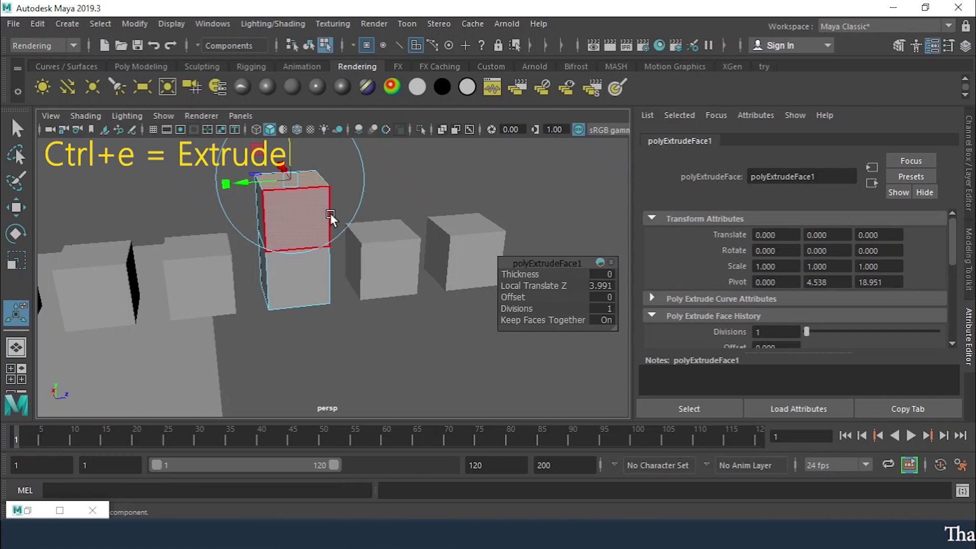
Extrude the negative-X side face of the new upper block outward by roughly one cube's length
{"action": "left_click", "coordinate": [341, 300]}
{"action": "left_click", "coordinate": [301, 221]}
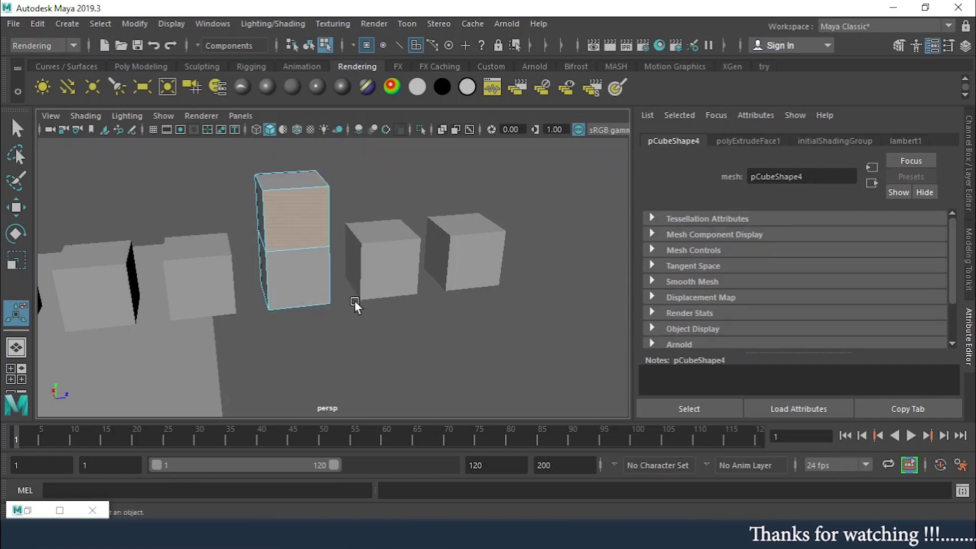
{"action": "key", "text": "ctrl+e"}
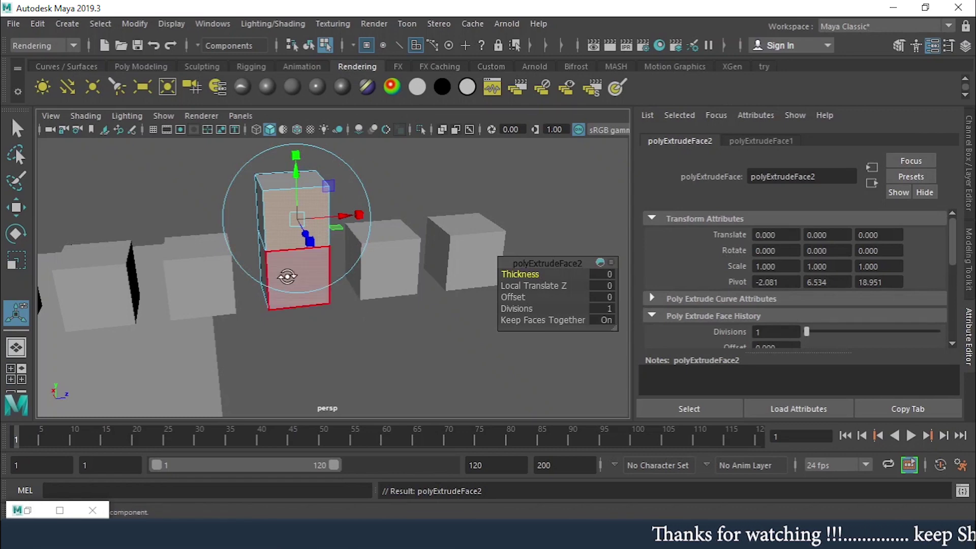
{"action": "left_click_drag", "start_coordinate": [287, 276], "coordinate": [429, 264], "text": "alt"}
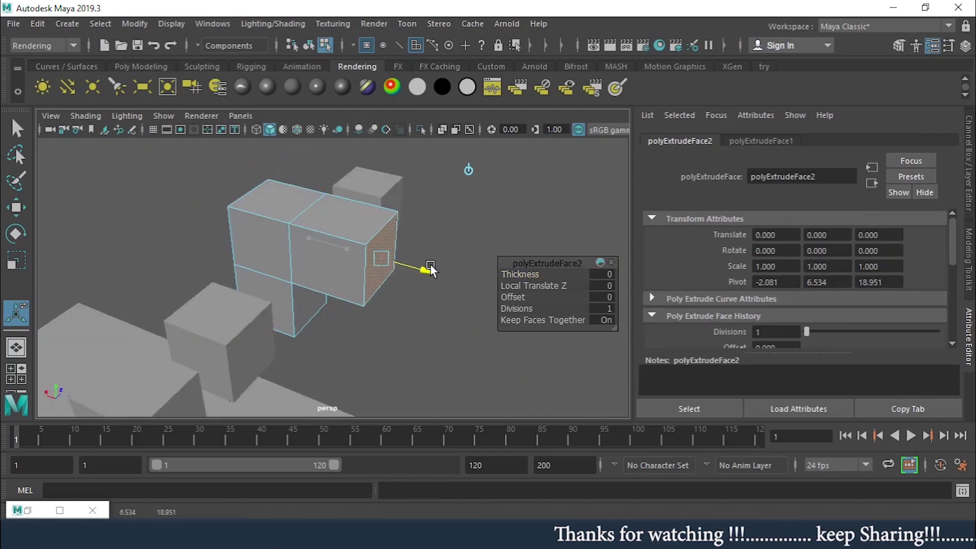
{"action": "left_click", "coordinate": [430, 263]}
Extrude the top face of the sideways block upward by about 3.91
{"action": "left_click", "coordinate": [343, 219]}
{"action": "key", "text": "ctrl+e"}
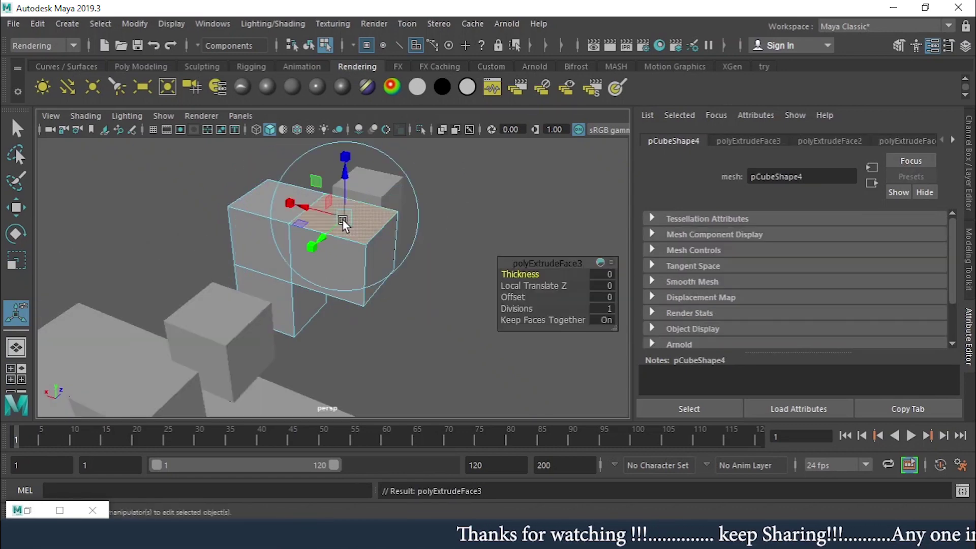
{"action": "left_click_drag", "start_coordinate": [342, 219], "coordinate": [345, 96]}
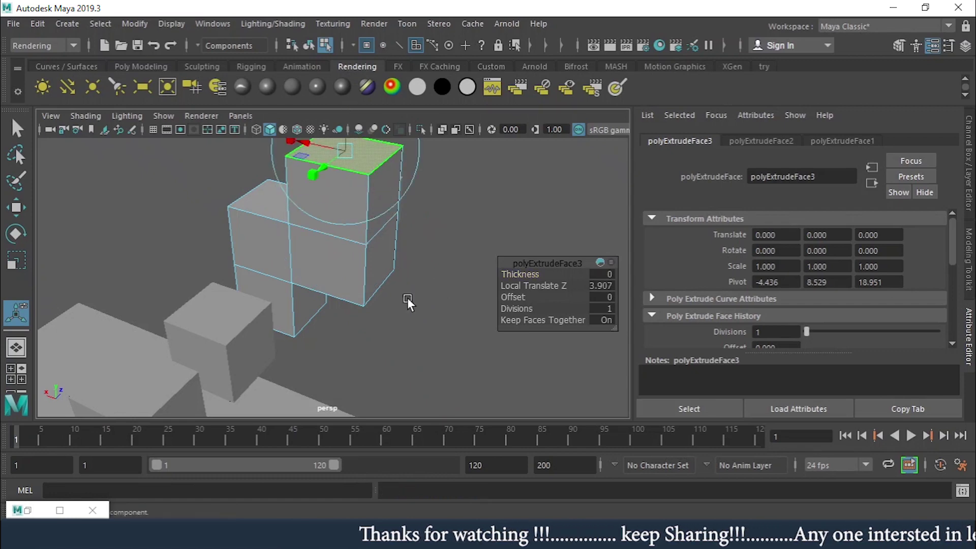
Return to object mode with the Move tool active, and deselect the extruded cube with the whole row in view
{"action": "left_click_drag", "start_coordinate": [396, 307], "coordinate": [305, 286], "text": "alt"}
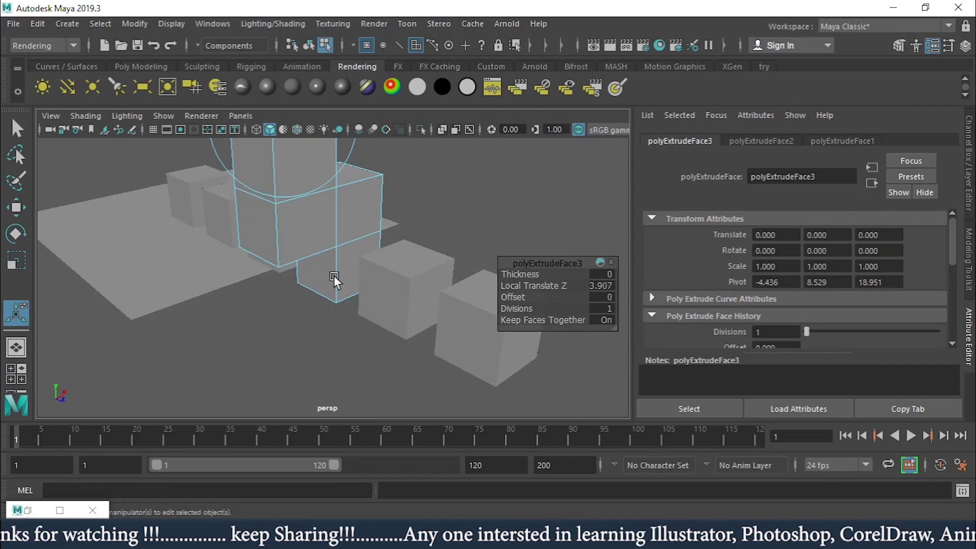
{"action": "key", "text": "w"}
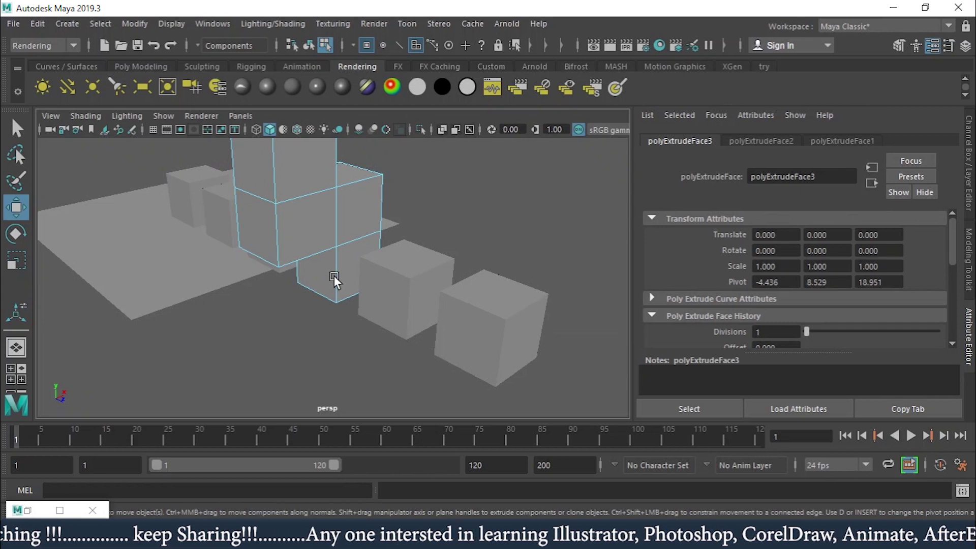
{"action": "key", "text": "F8"}
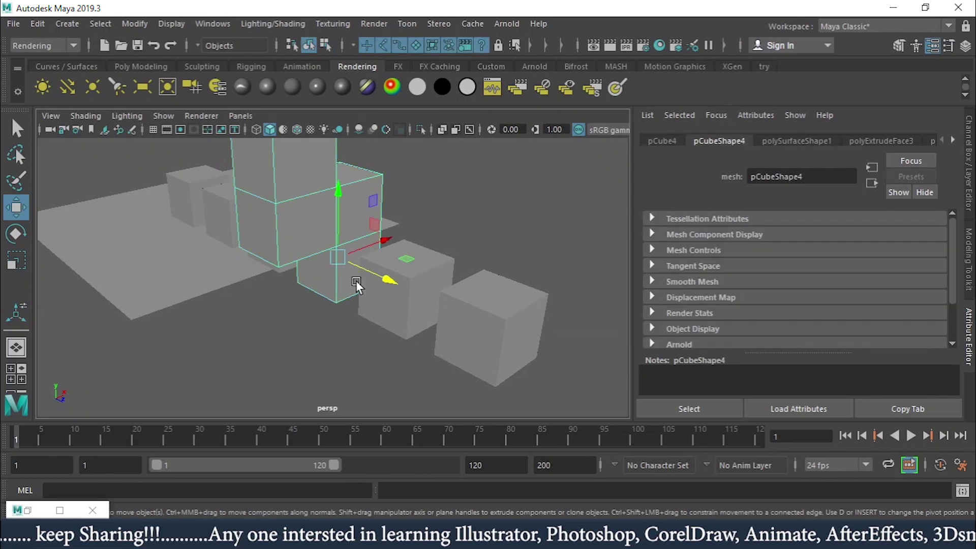
{"action": "left_click", "coordinate": [509, 231]}
{"action": "right_click_drag", "start_coordinate": [465, 266], "coordinate": [352, 260], "text": "alt"}
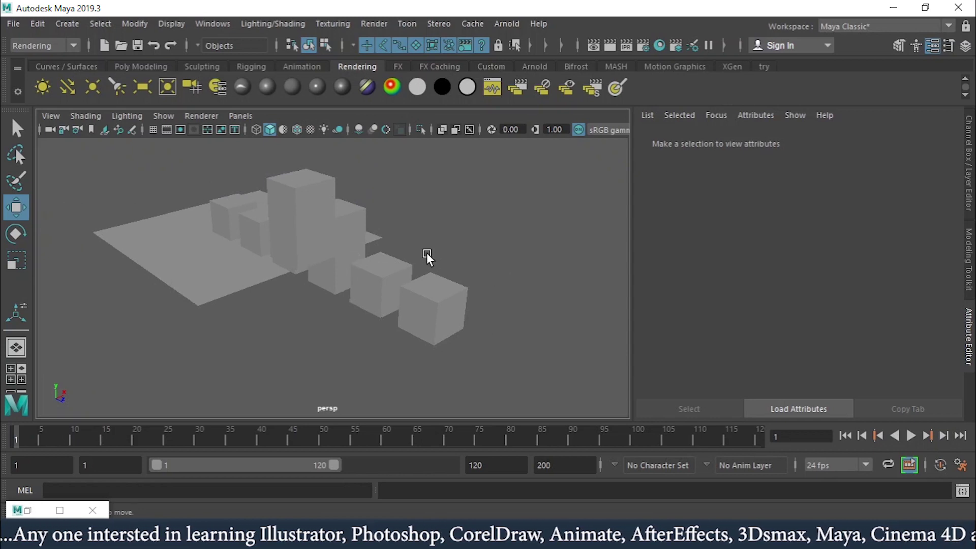
{"action": "middle_click_drag", "start_coordinate": [391, 257], "coordinate": [411, 273], "text": "alt"}
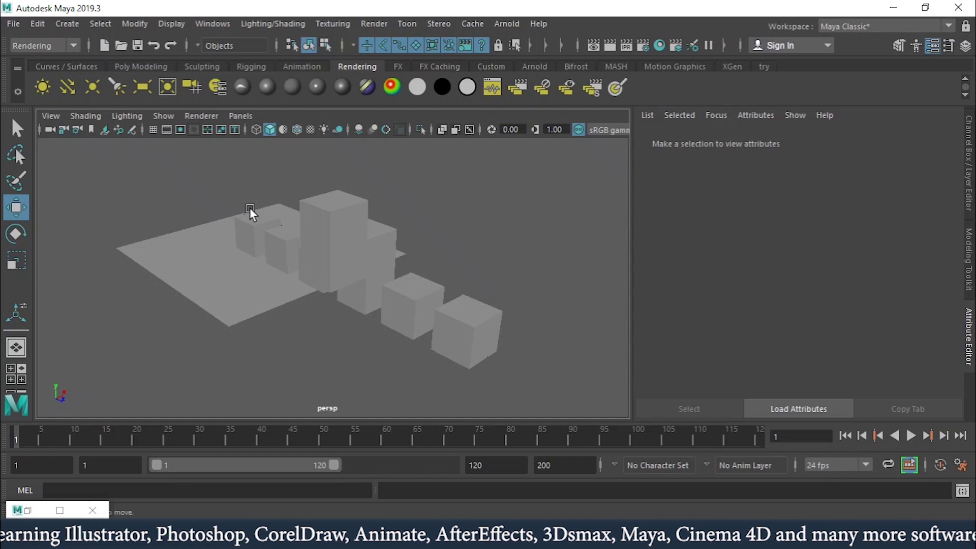
Cycle the viewport background through light grey, blue gradient and black, ending on plain dark grey
{"action": "key", "text": "alt+b"}
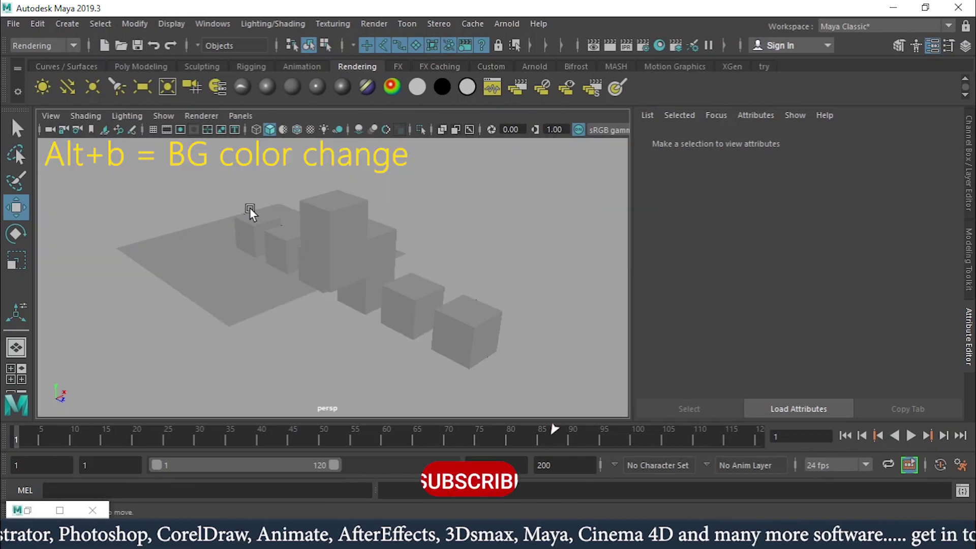
{"action": "key", "text": "alt+b"}
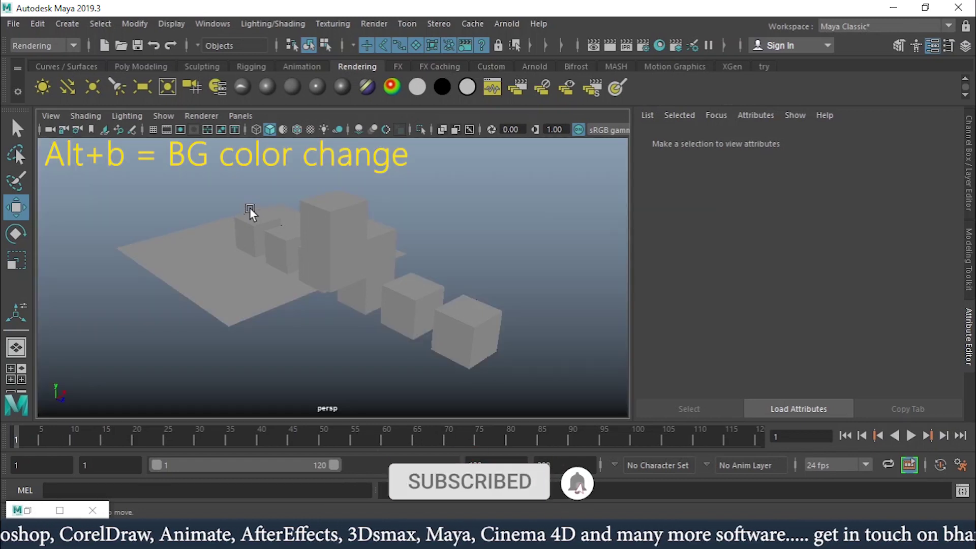
{"action": "key", "text": "alt+b"}
{"action": "key", "text": "alt+b"}
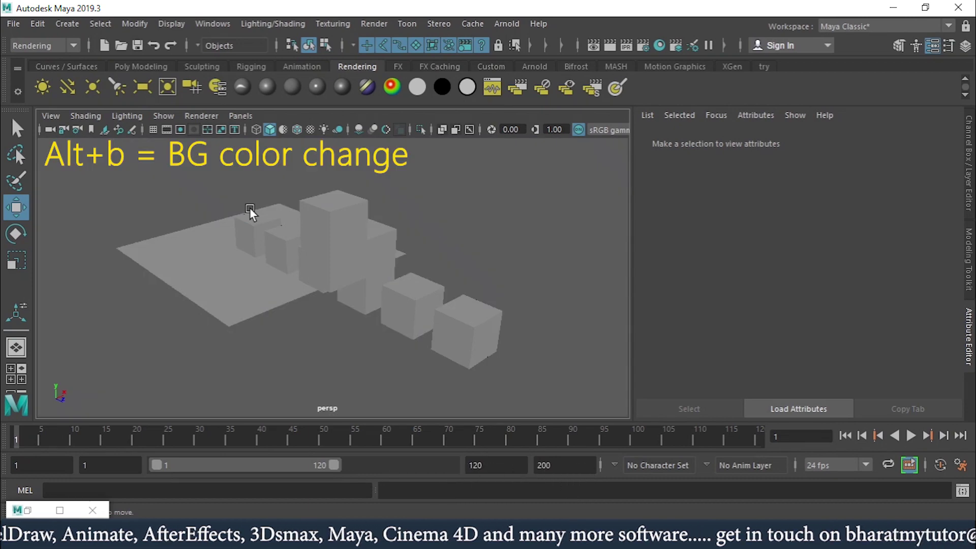
{"action": "key", "text": "alt+b"}
{"action": "key", "text": "alt+b"}
{"action": "key", "text": "alt+b"}
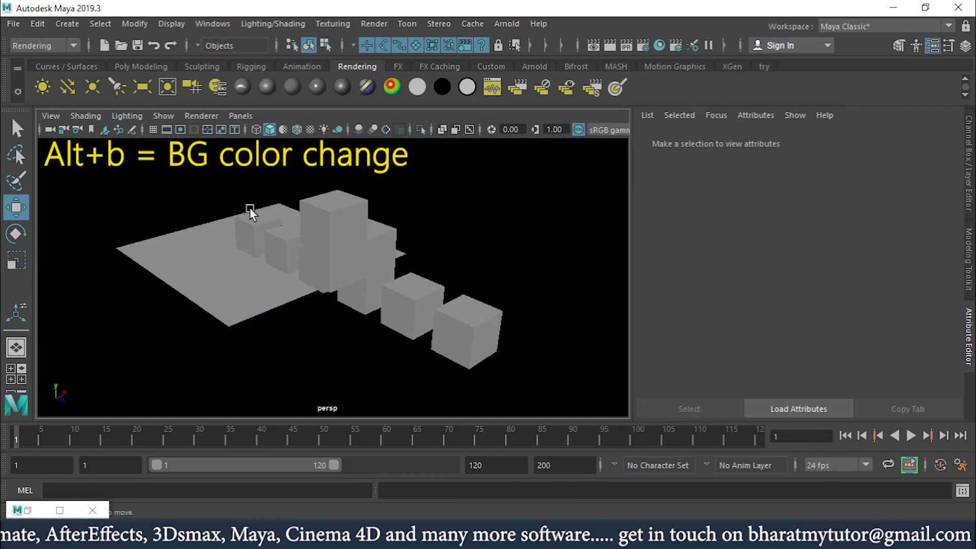
{"action": "key", "text": "alt+b"}
{"action": "key", "text": "alt+b"}
{"action": "key", "text": "alt+b"}
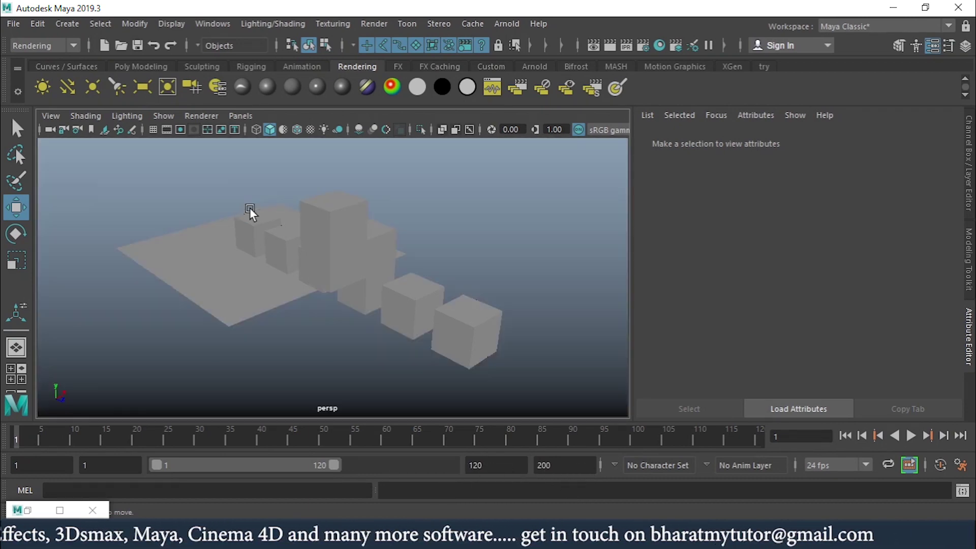
{"action": "key", "text": "alt+b"}
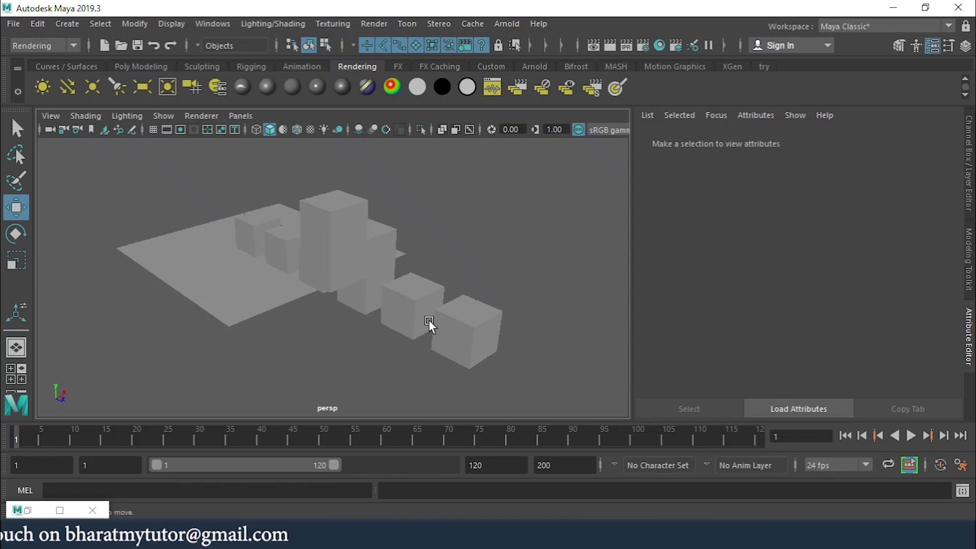
Select the nearest cube at the end of the row, enable Snap to grids, and move it along negative X out of the row
{"action": "left_click", "coordinate": [444, 320]}
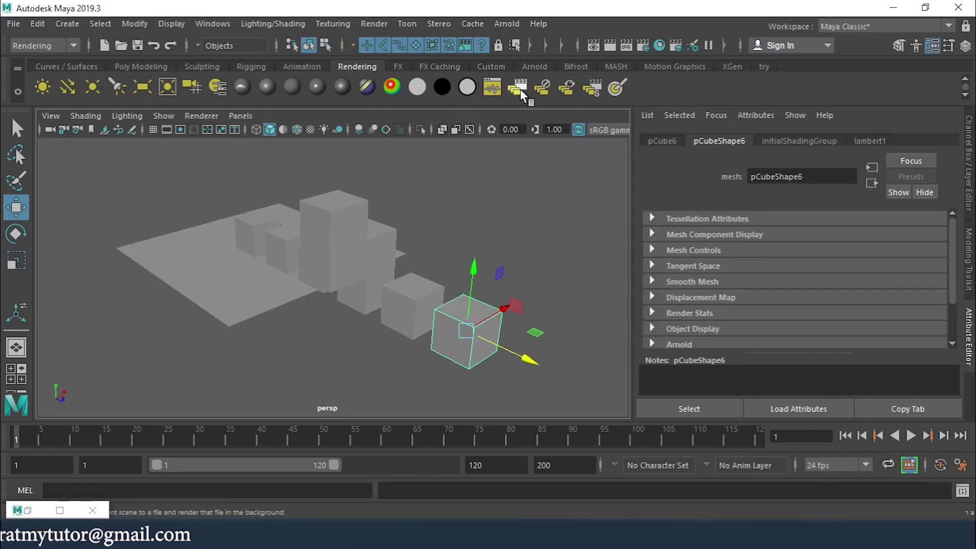
{"action": "left_click", "coordinate": [529, 47]}
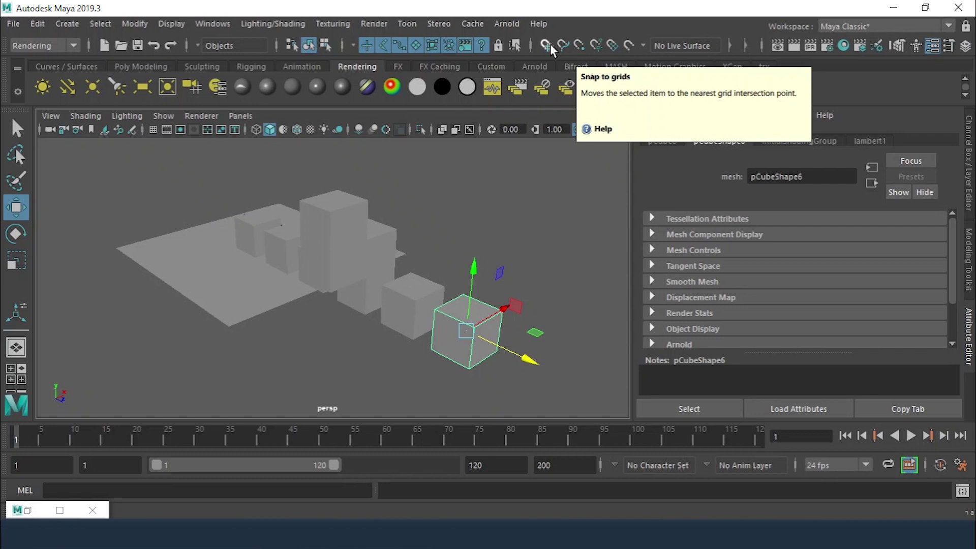
{"action": "left_click", "coordinate": [550, 43]}
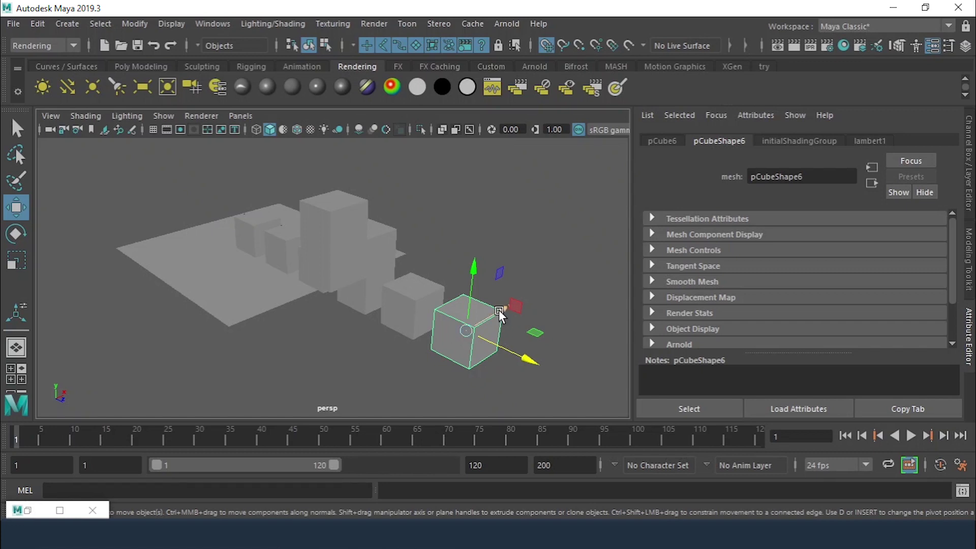
{"action": "left_click_drag", "start_coordinate": [465, 335], "coordinate": [402, 339]}
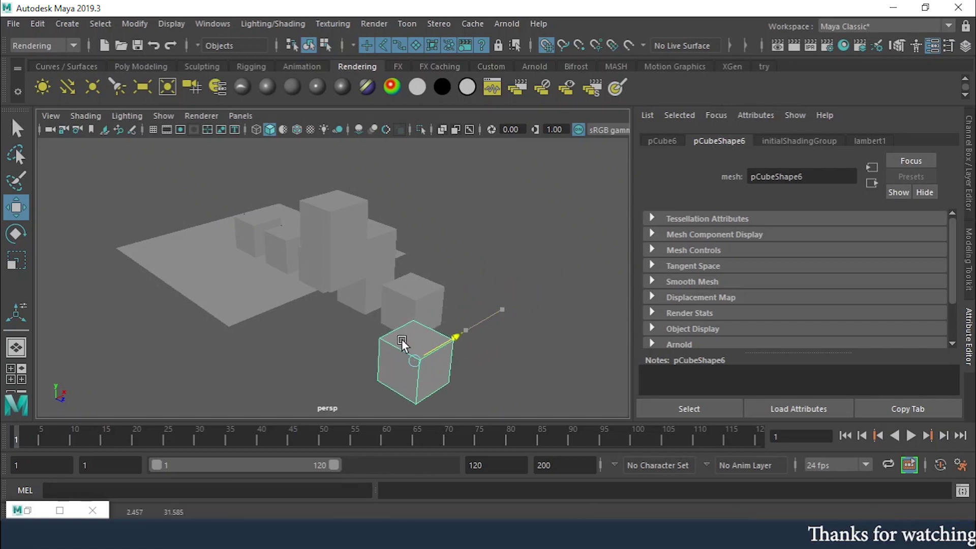